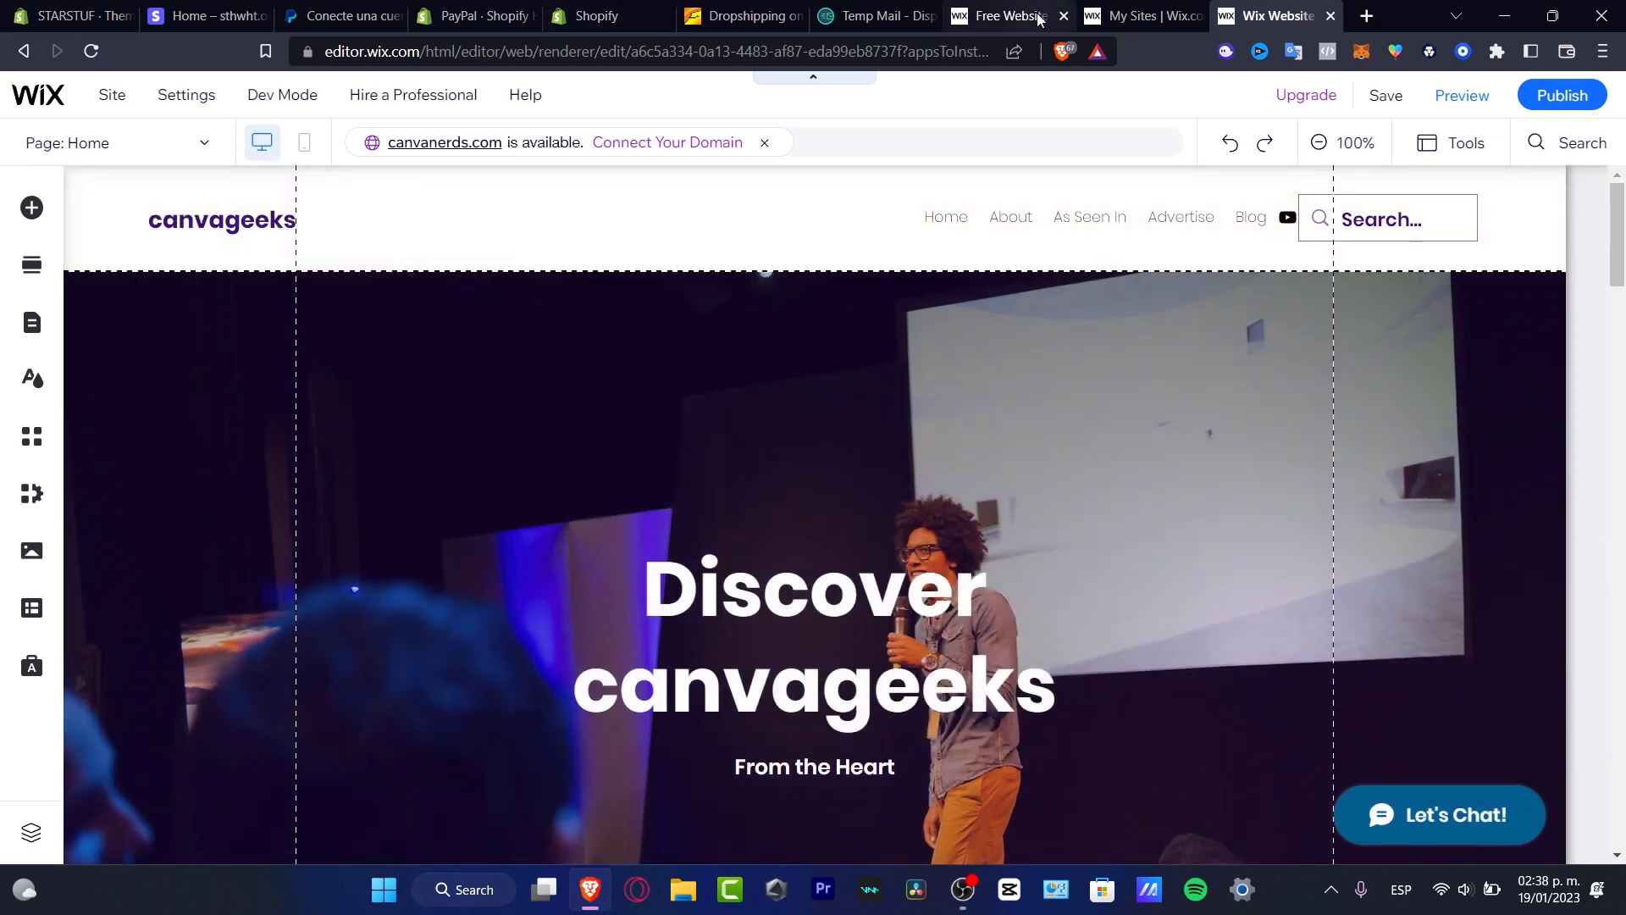
Close the extra wix.com homepage tab, keeping the My Sites dashboard open.
click(1025, 19)
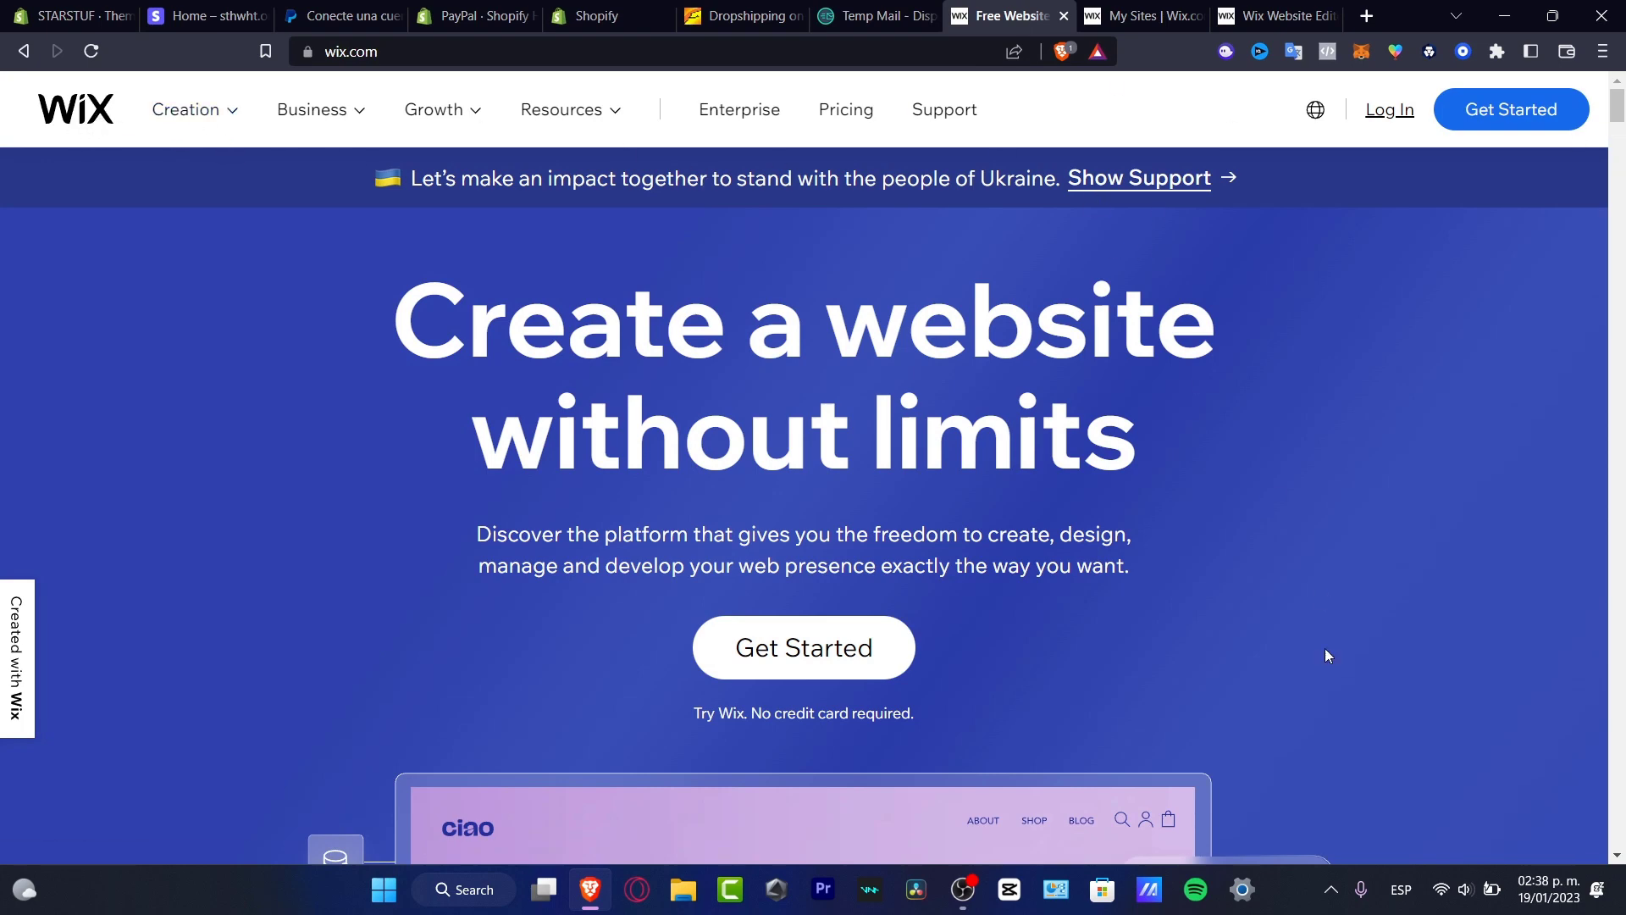
click(1139, 15)
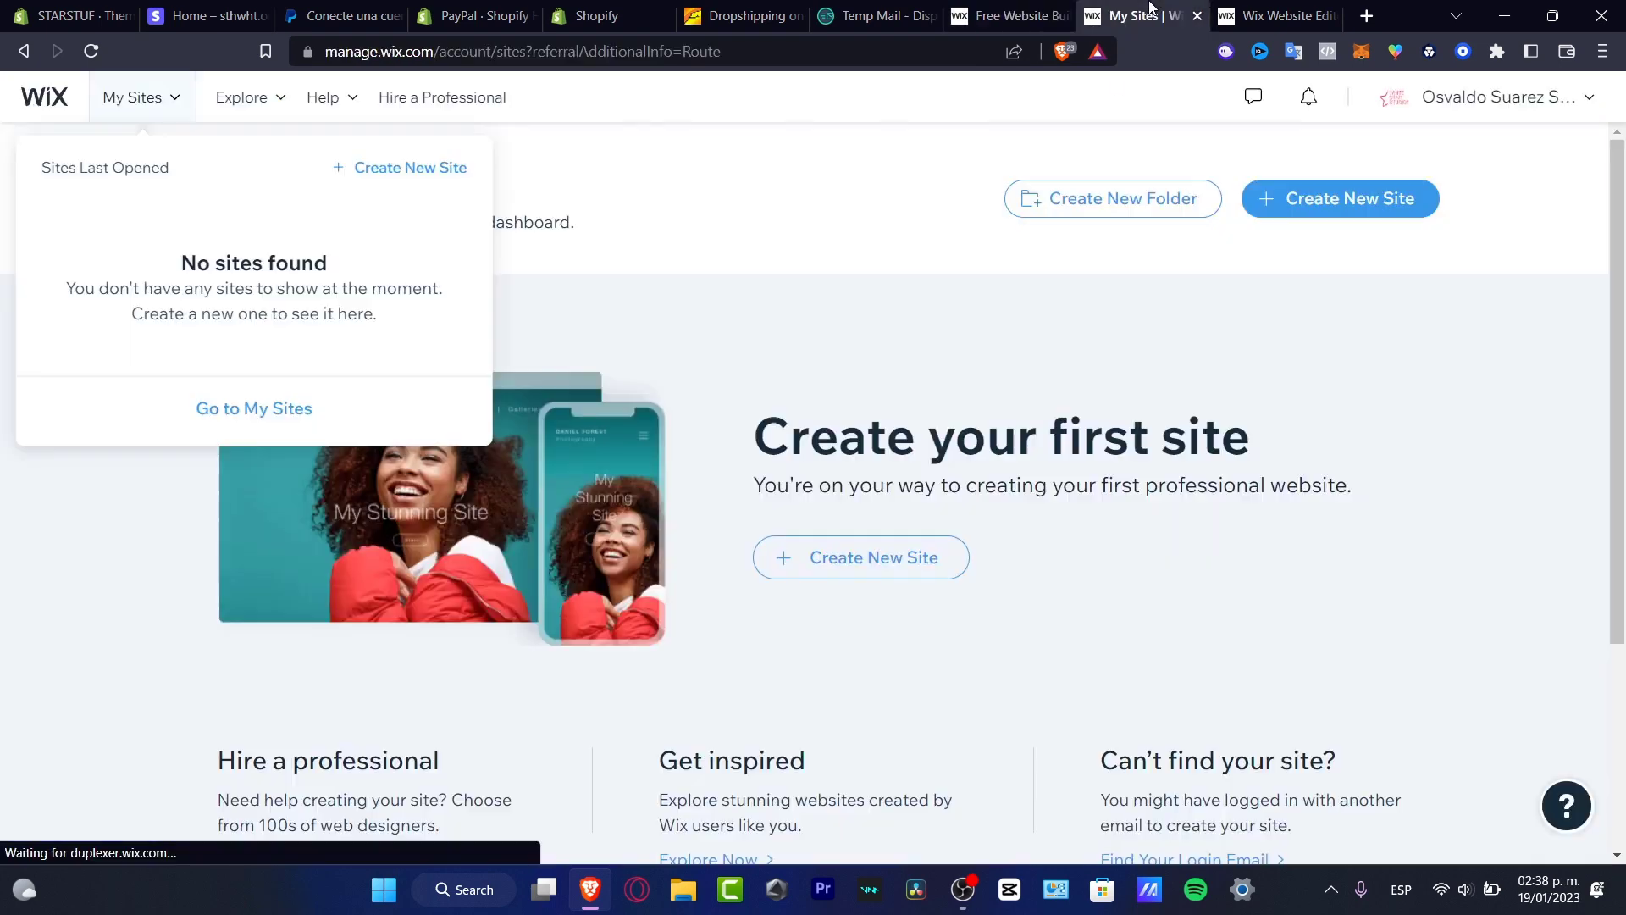
click(1047, 9)
click(1064, 16)
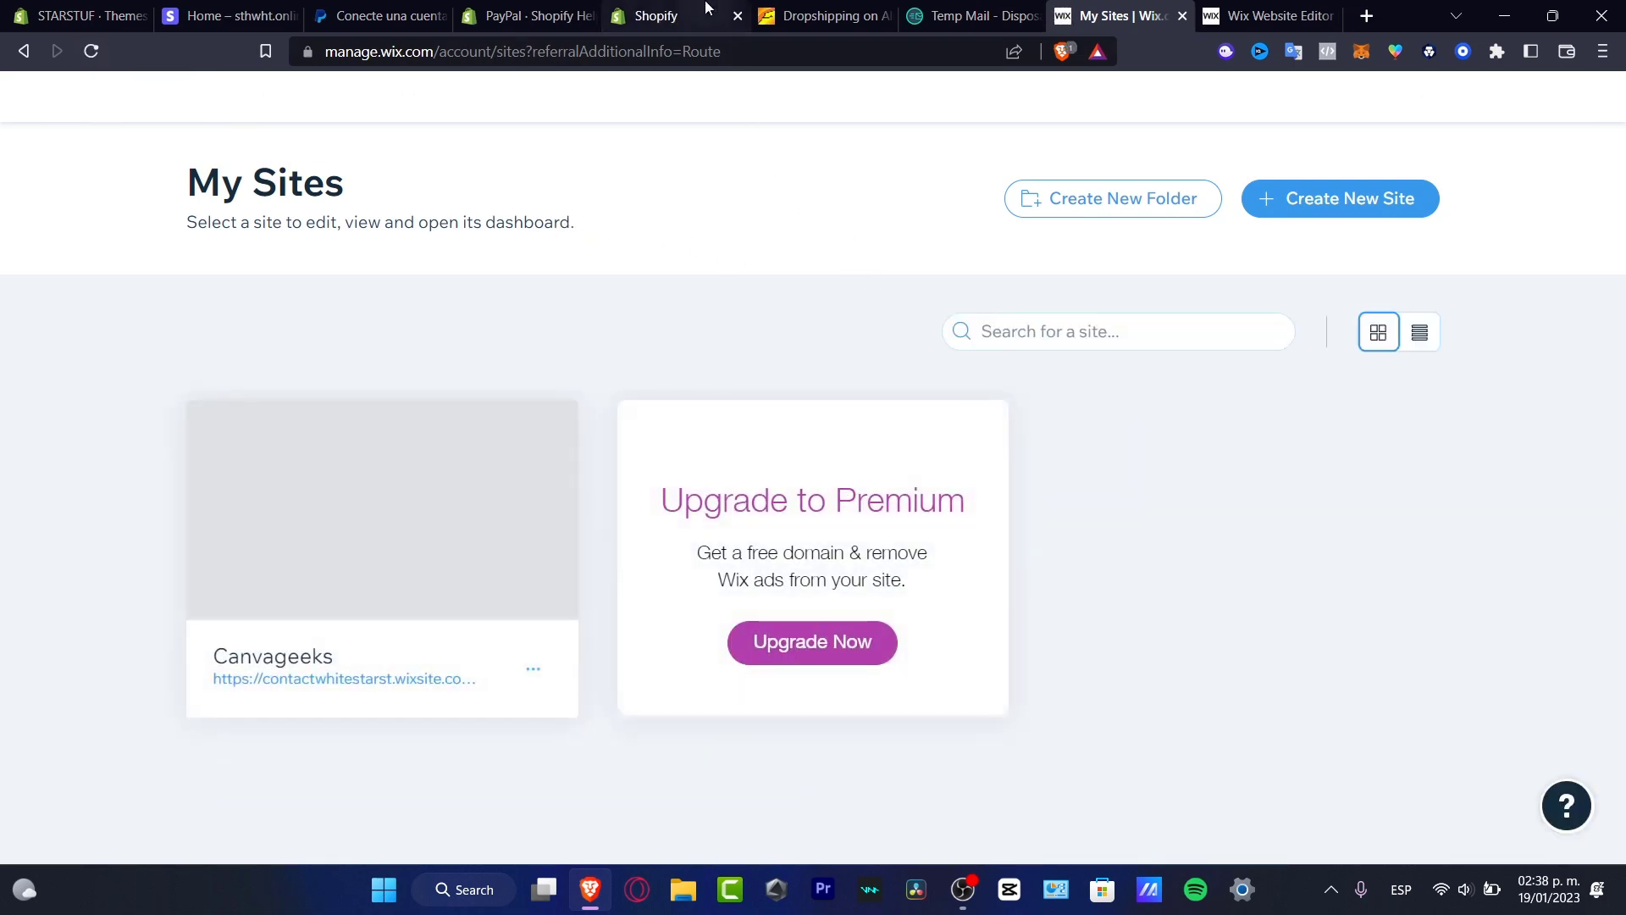
Open the Canvageeks site dashboard and launch Edit Site in a new tab.
mouse_move(406, 537)
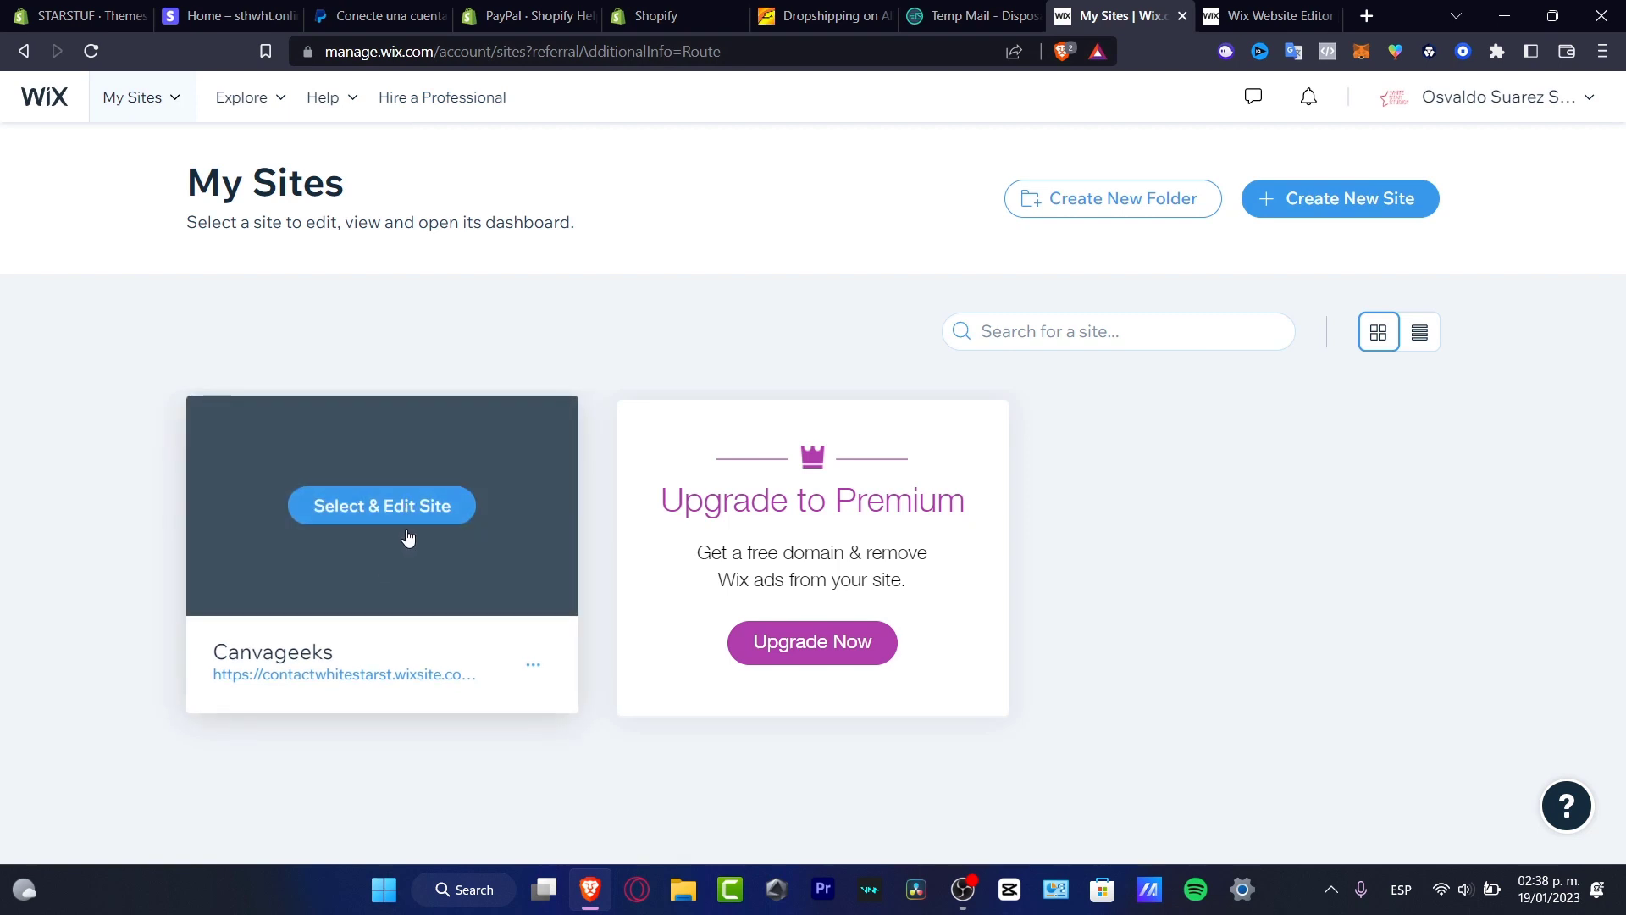
click(366, 528)
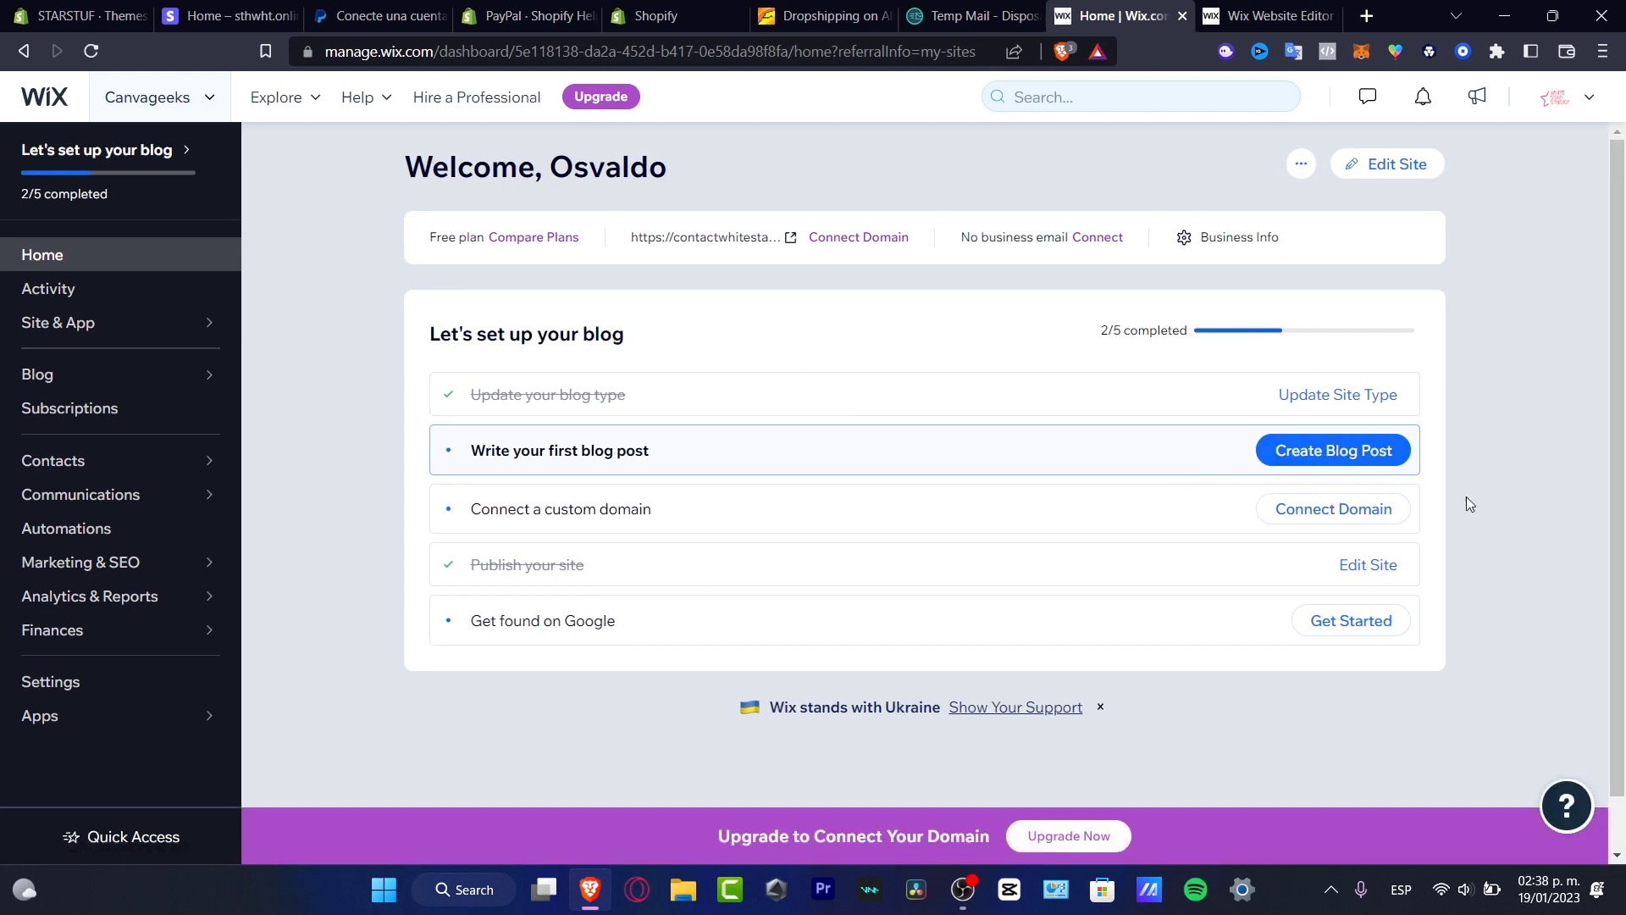
click(1385, 567)
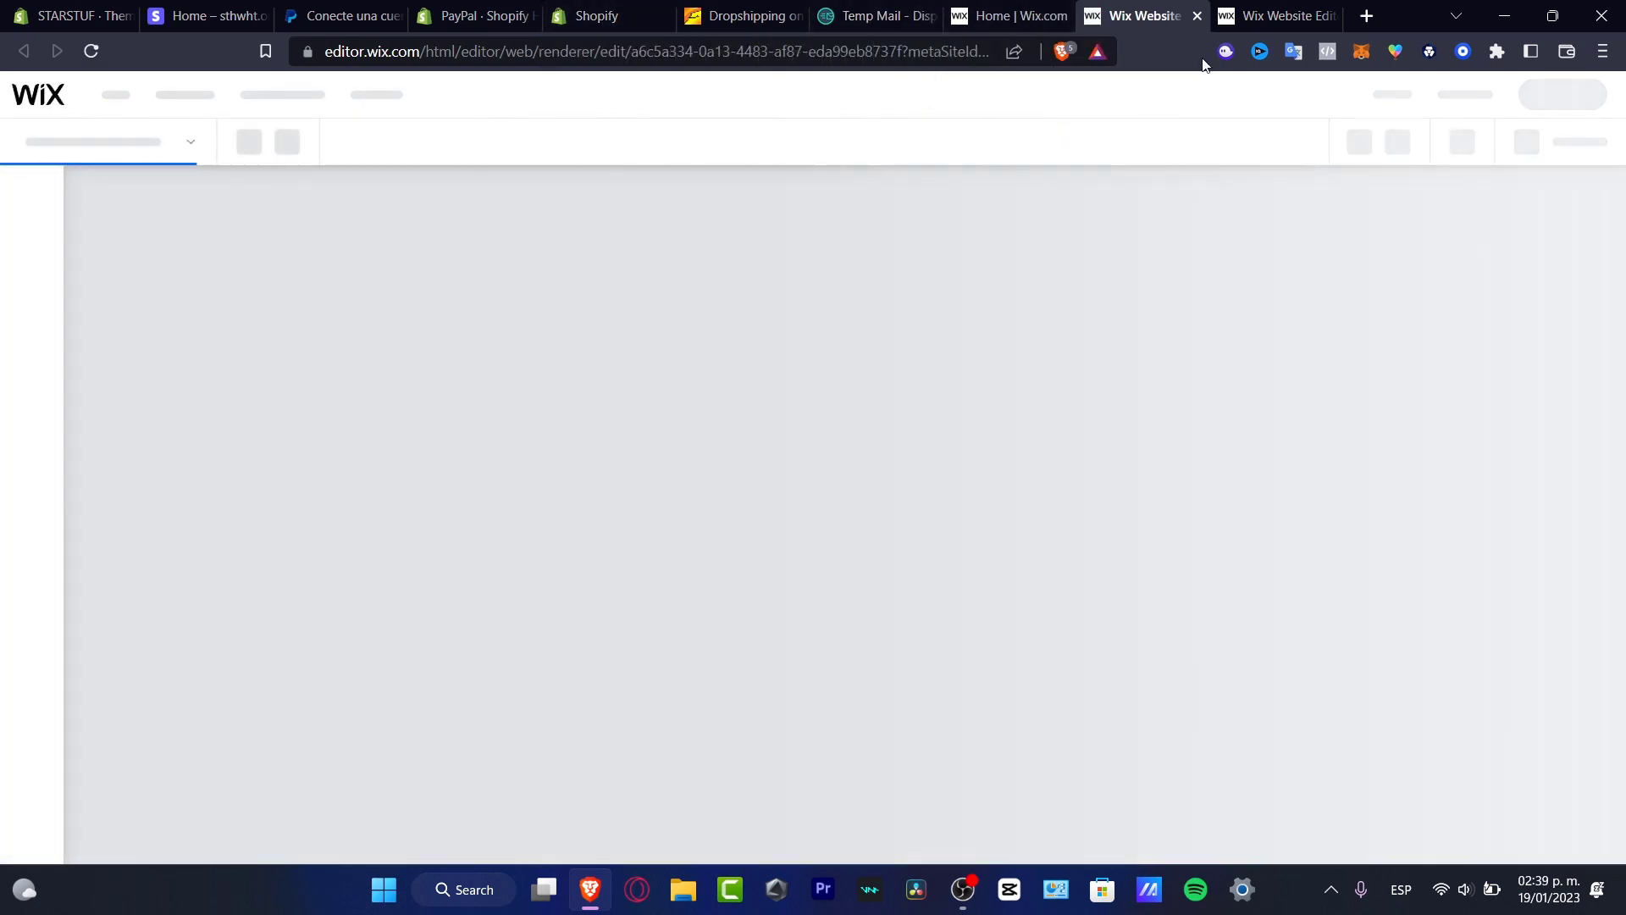
Go to youtube.com in a new tab and search for 'red conversations'.
click(1366, 16)
text(youtube.com)
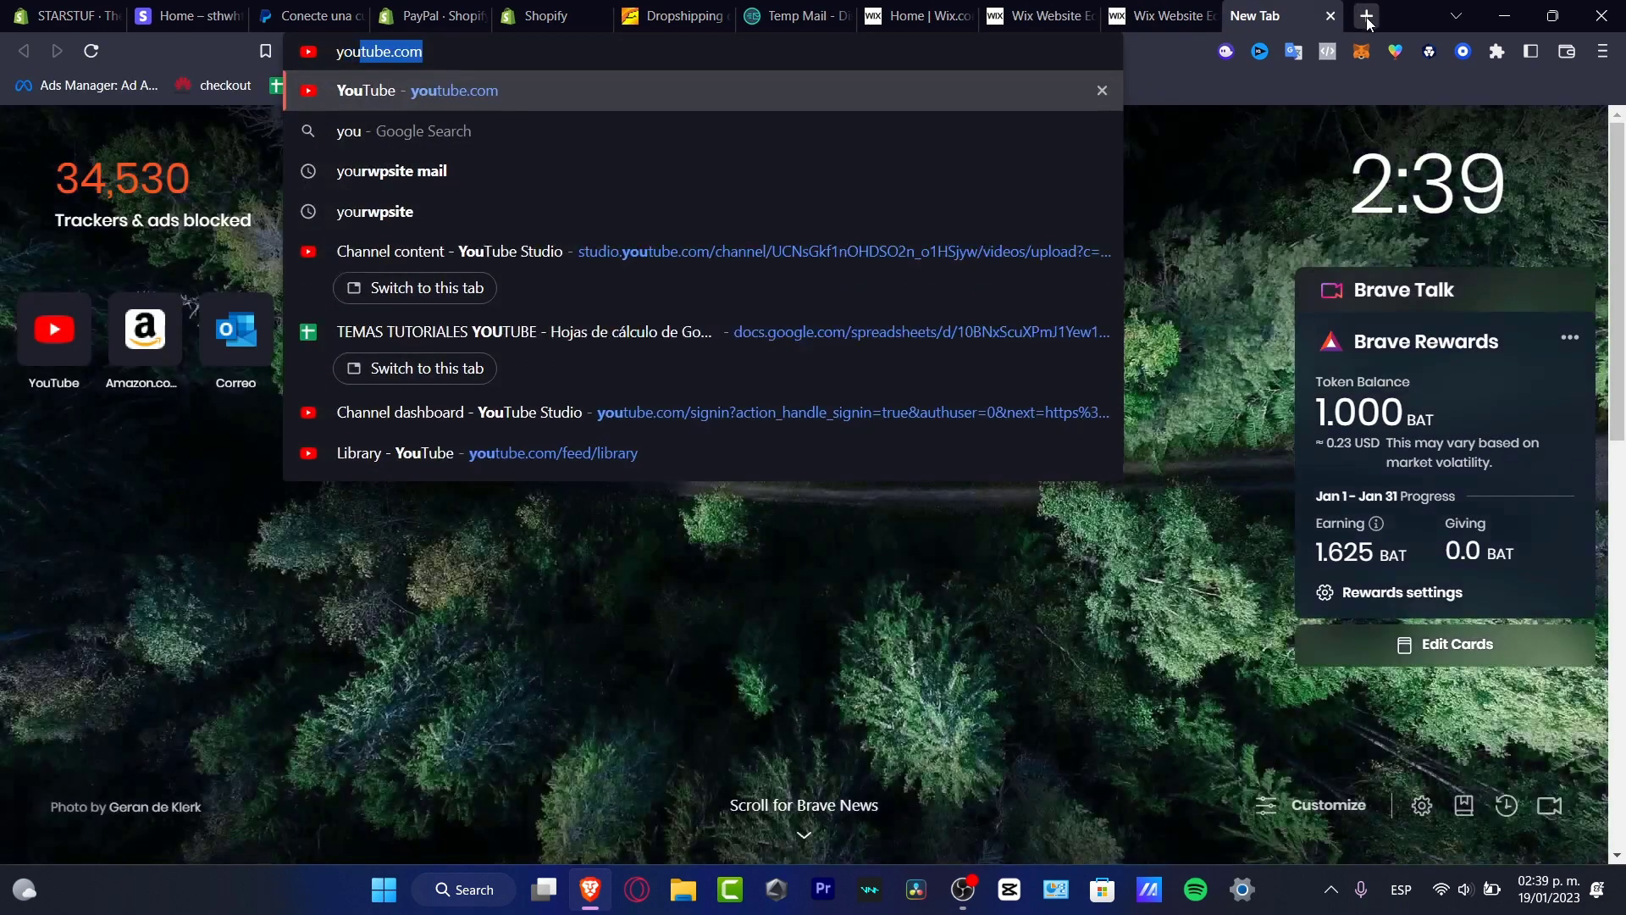
key(Return)
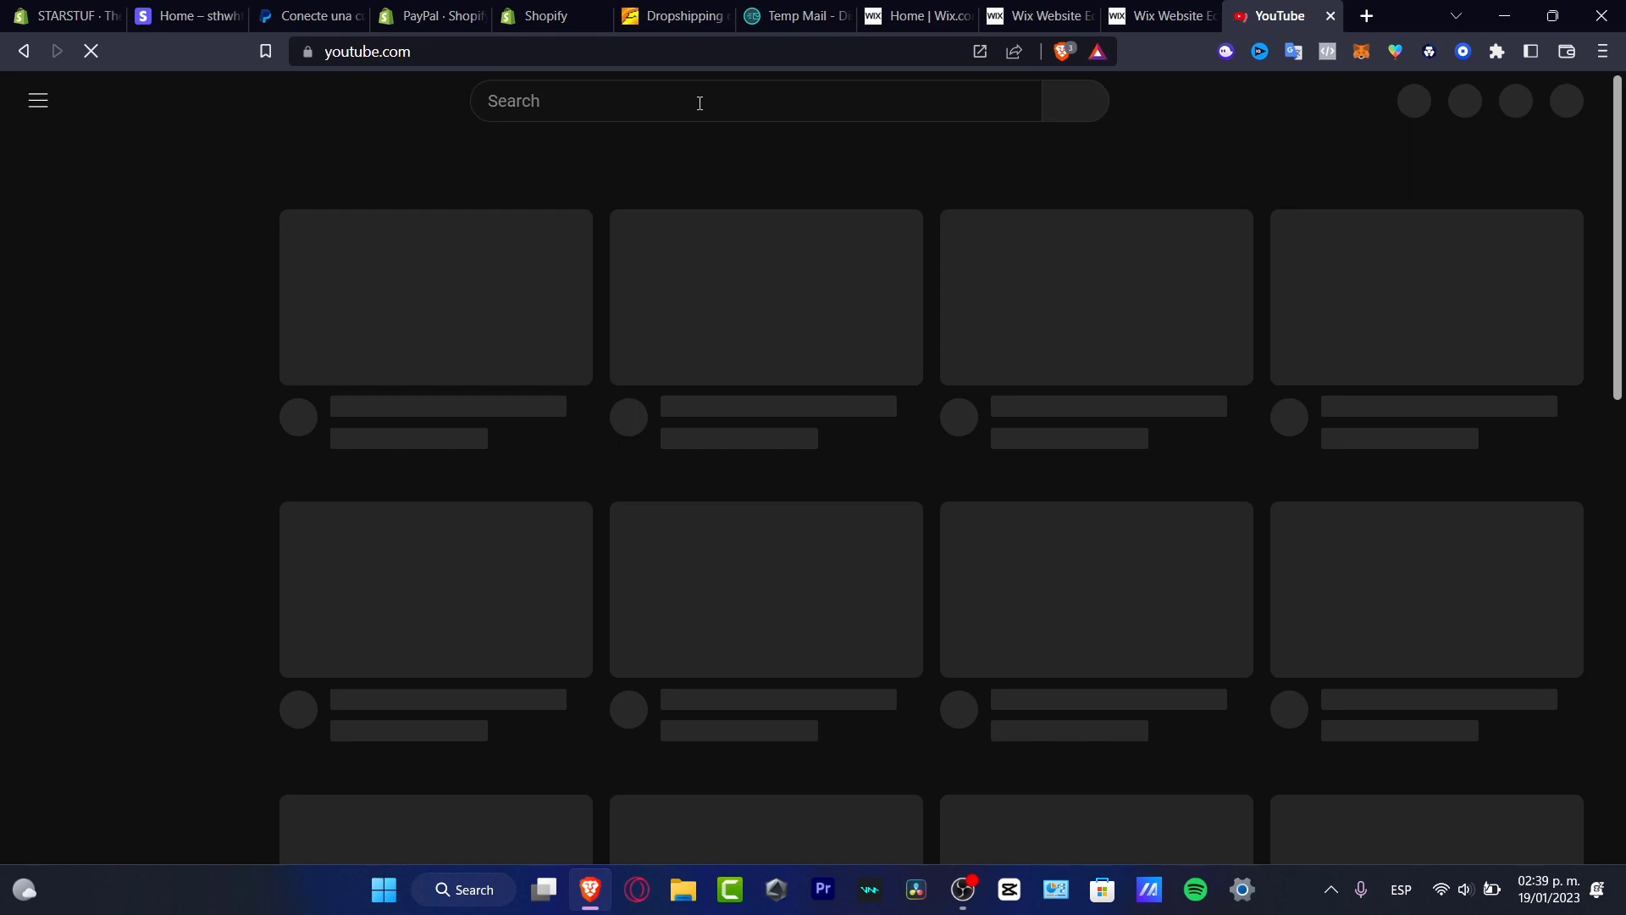
text(red)
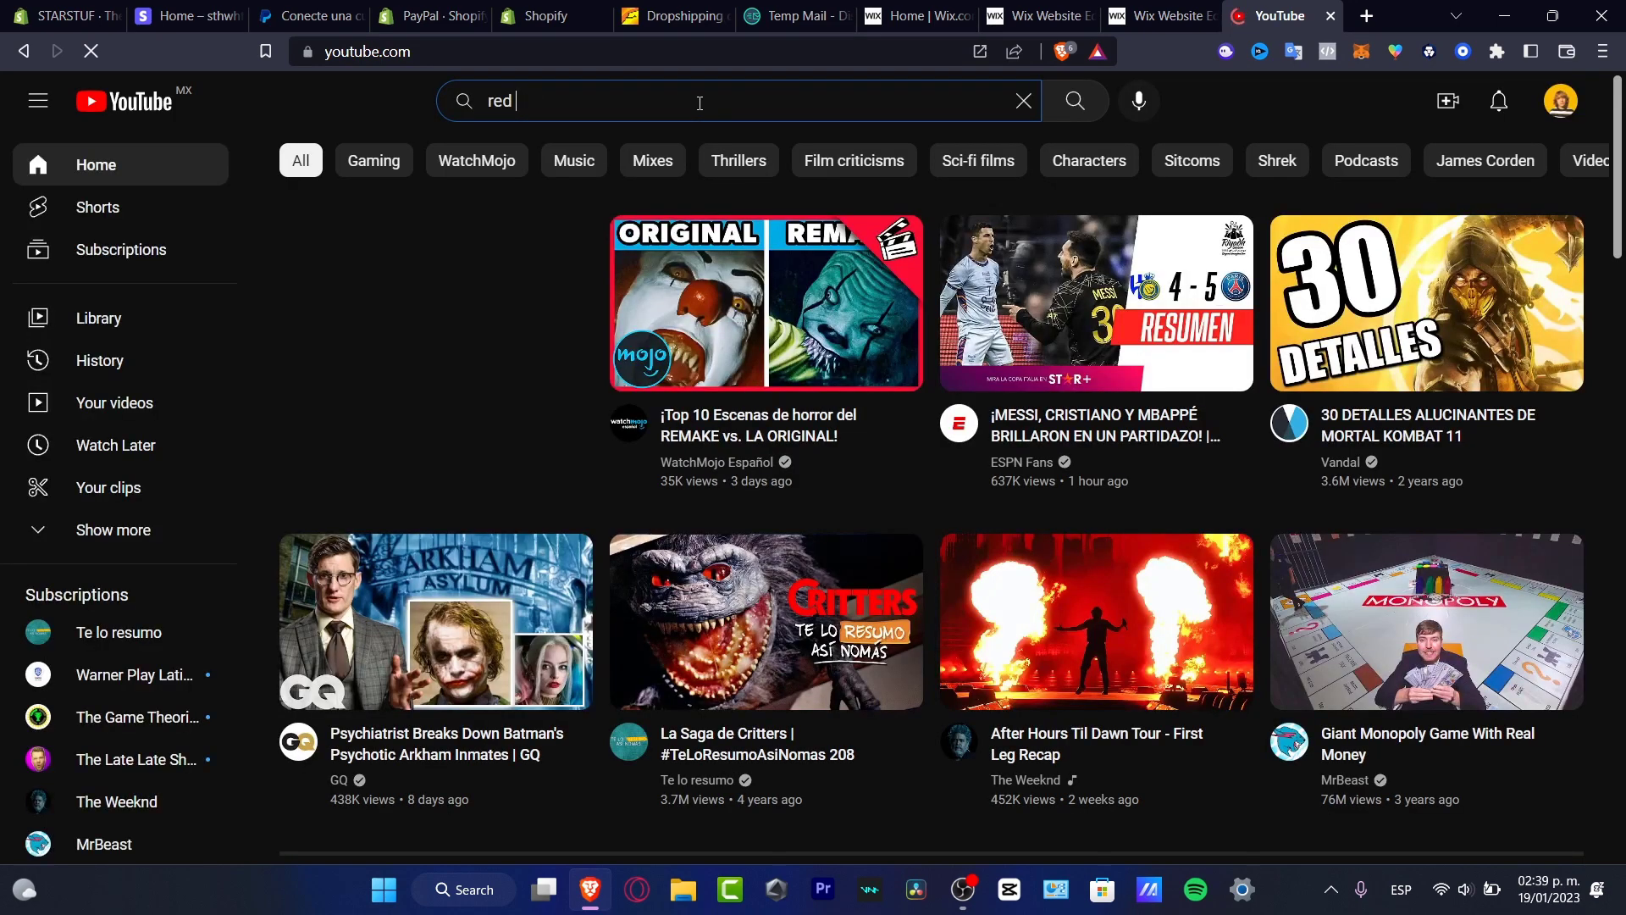
text( conversations)
key(Return)
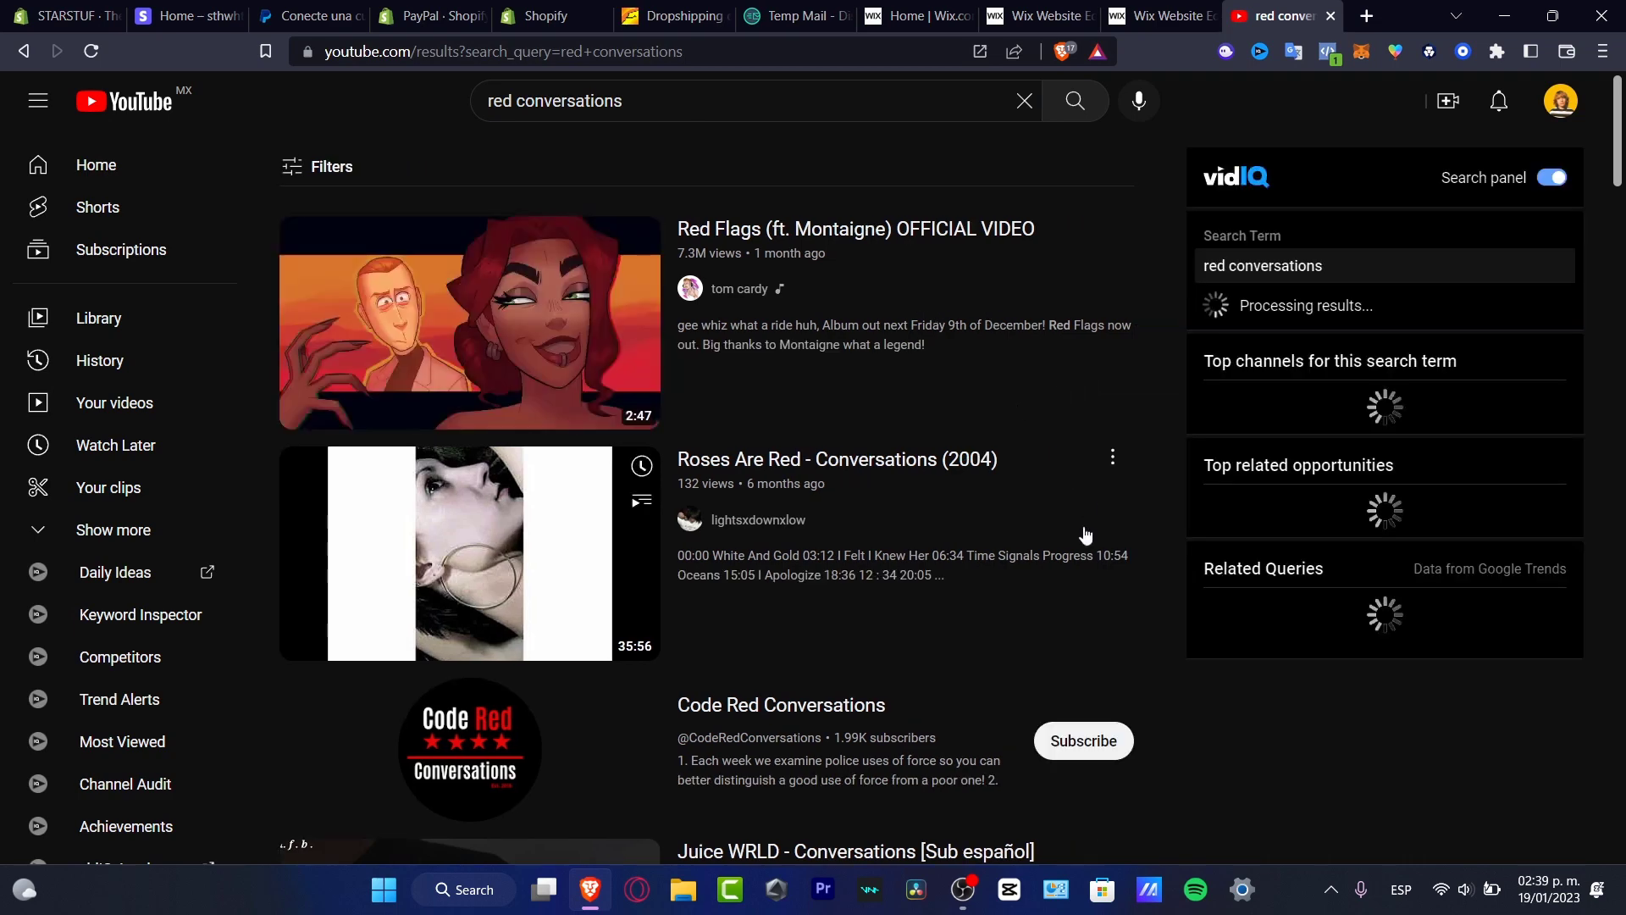
Refine the YouTube search to 'ted conversations depression'.
click(772, 108)
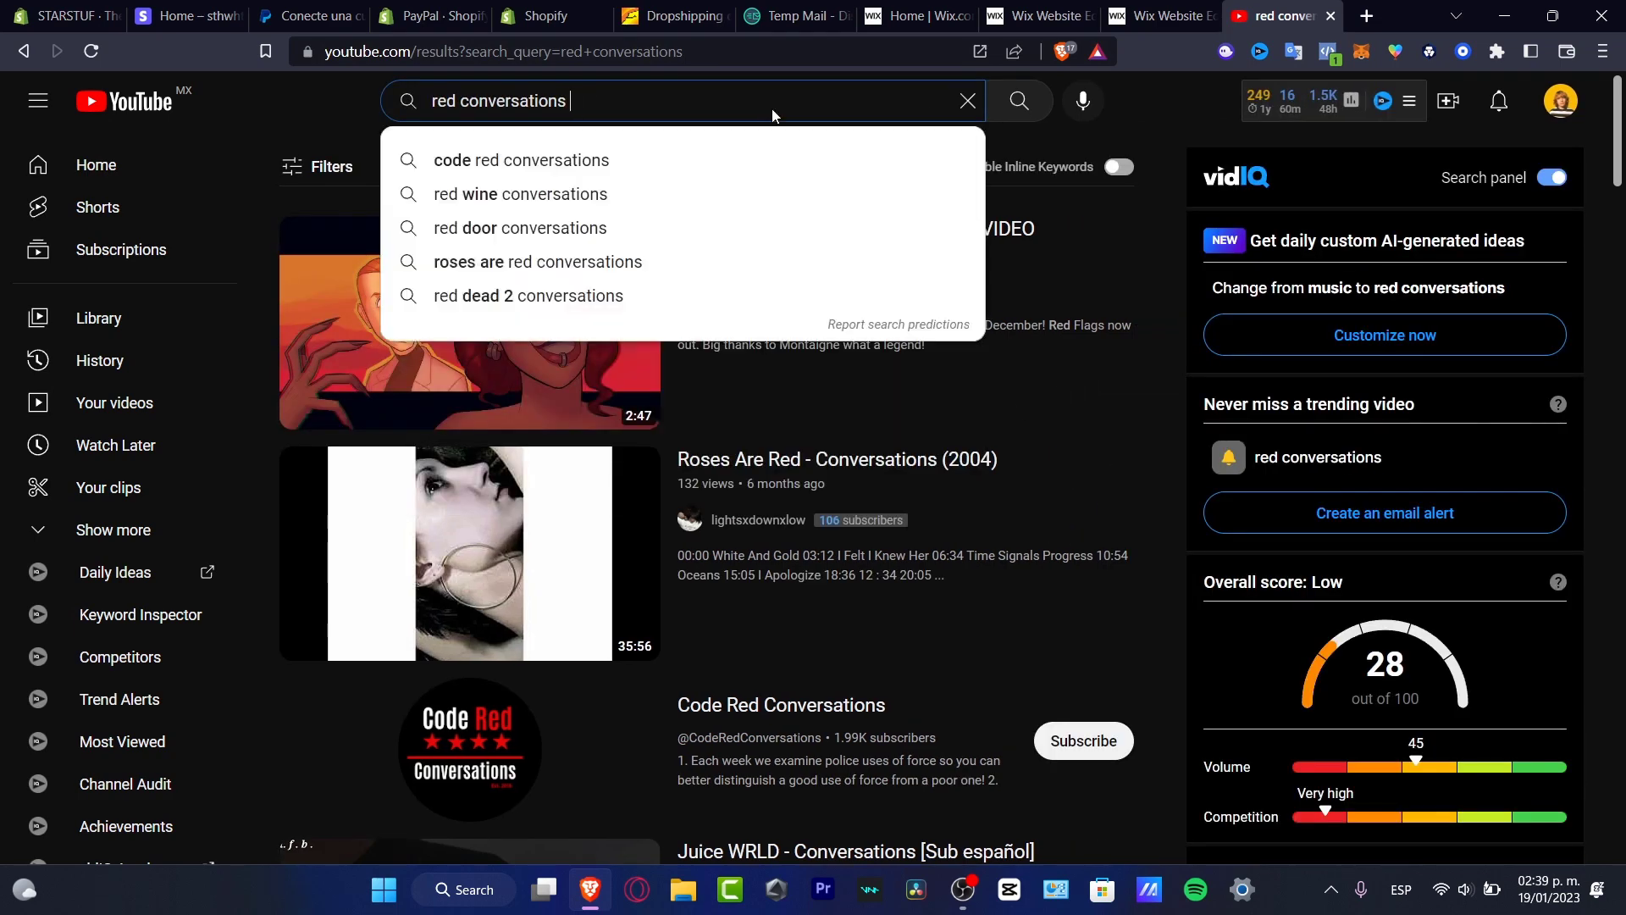
text(depression)
key(Return)
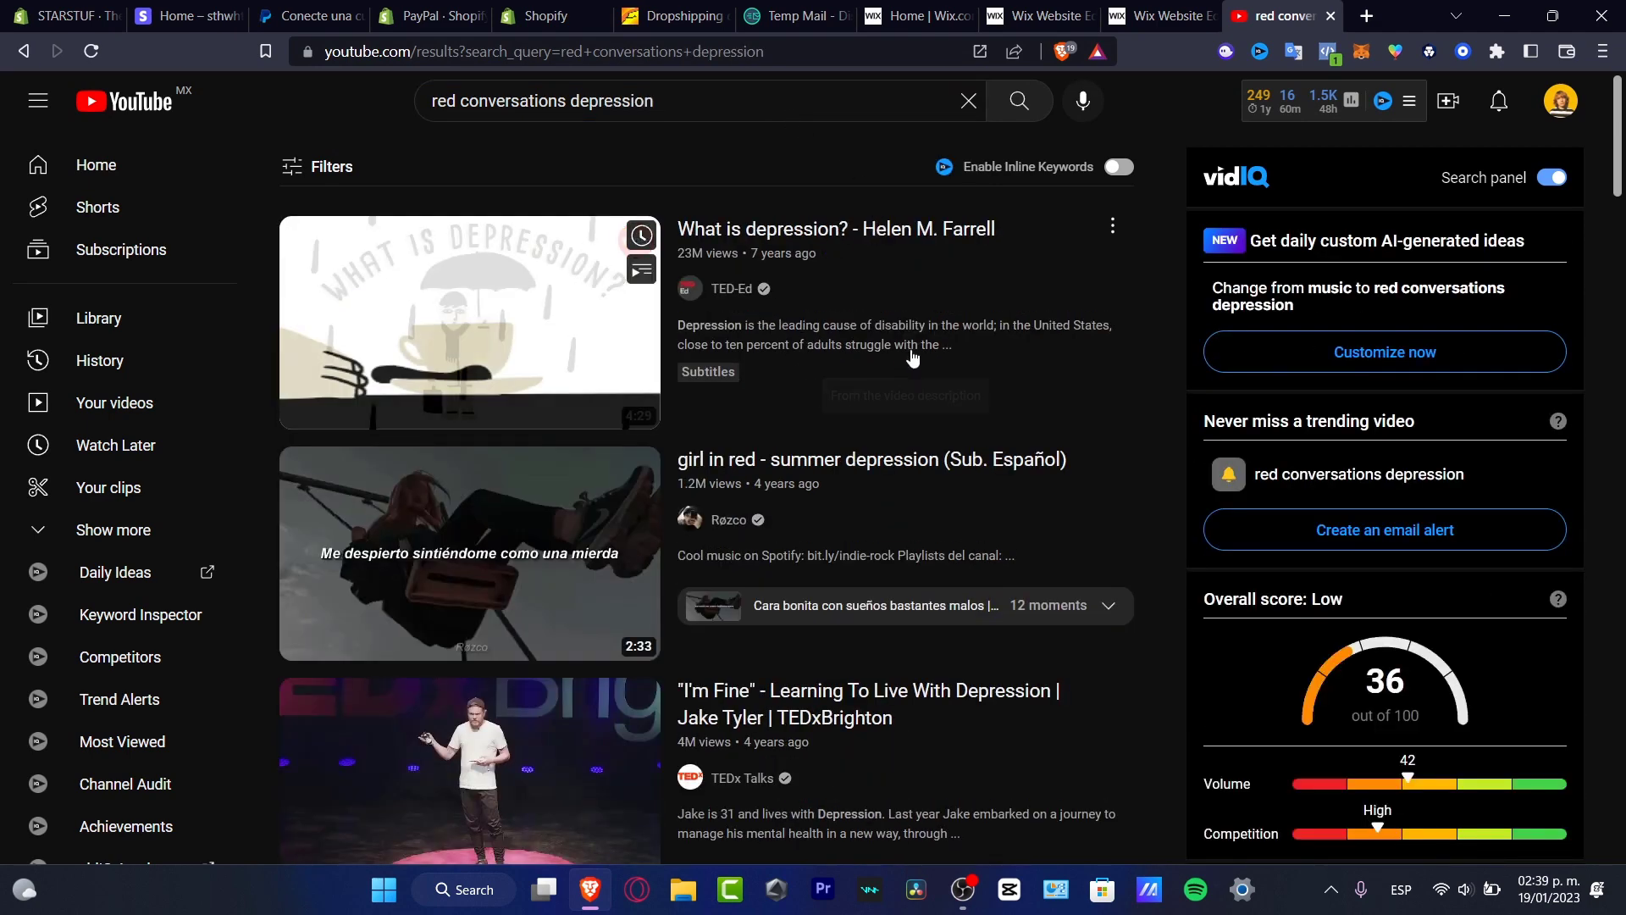
double_click(432, 101)
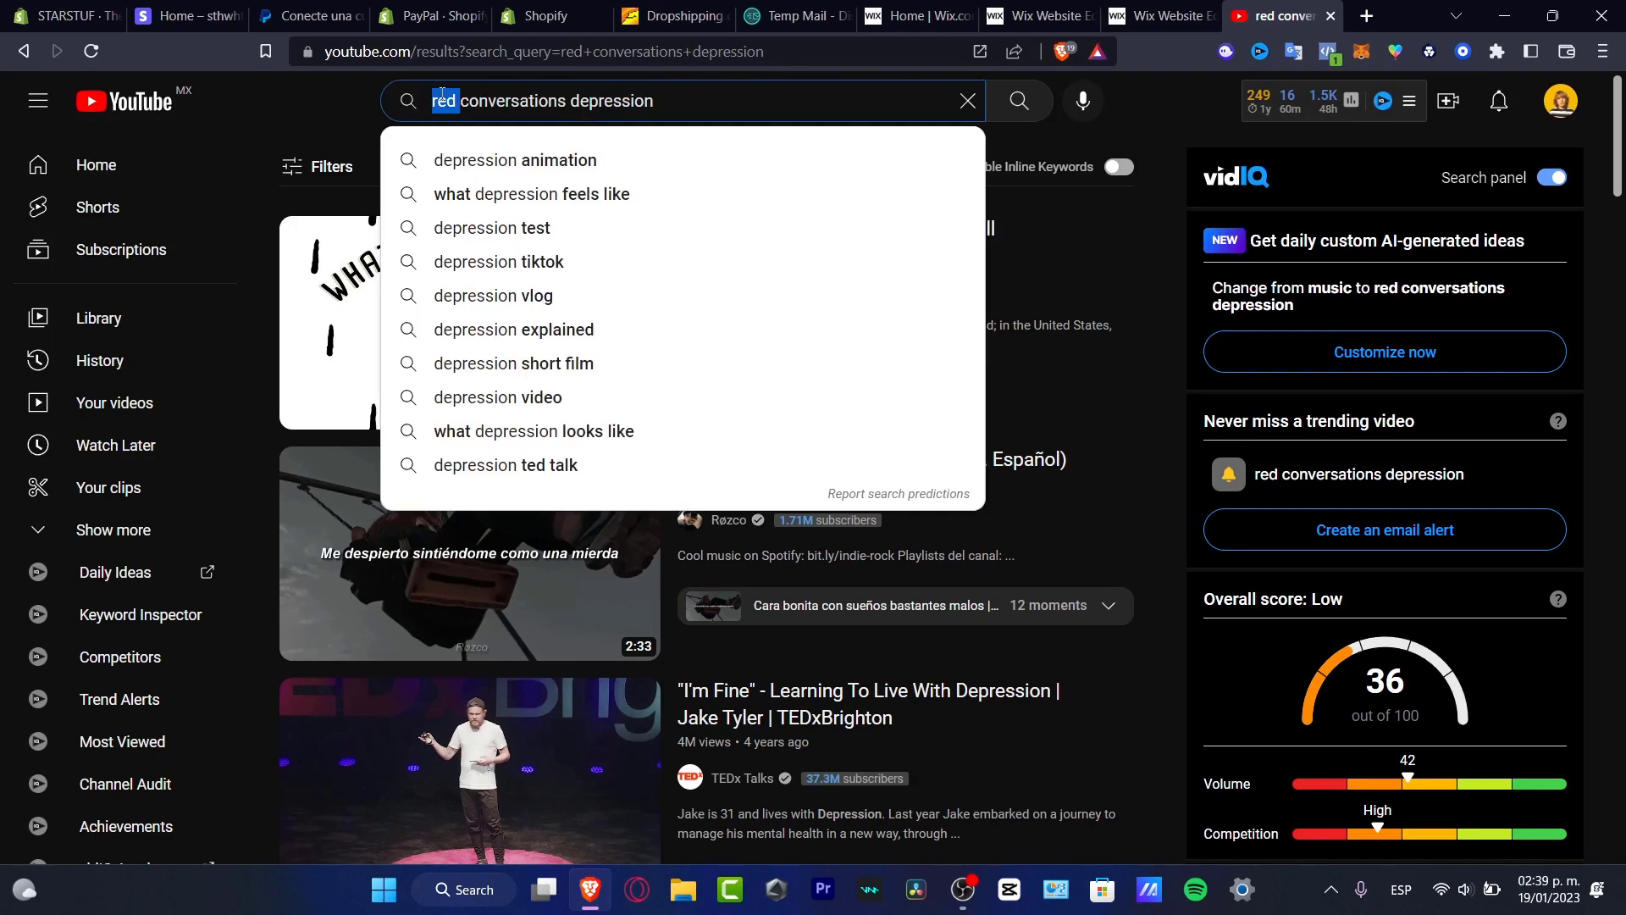
text(ted)
key(Return)
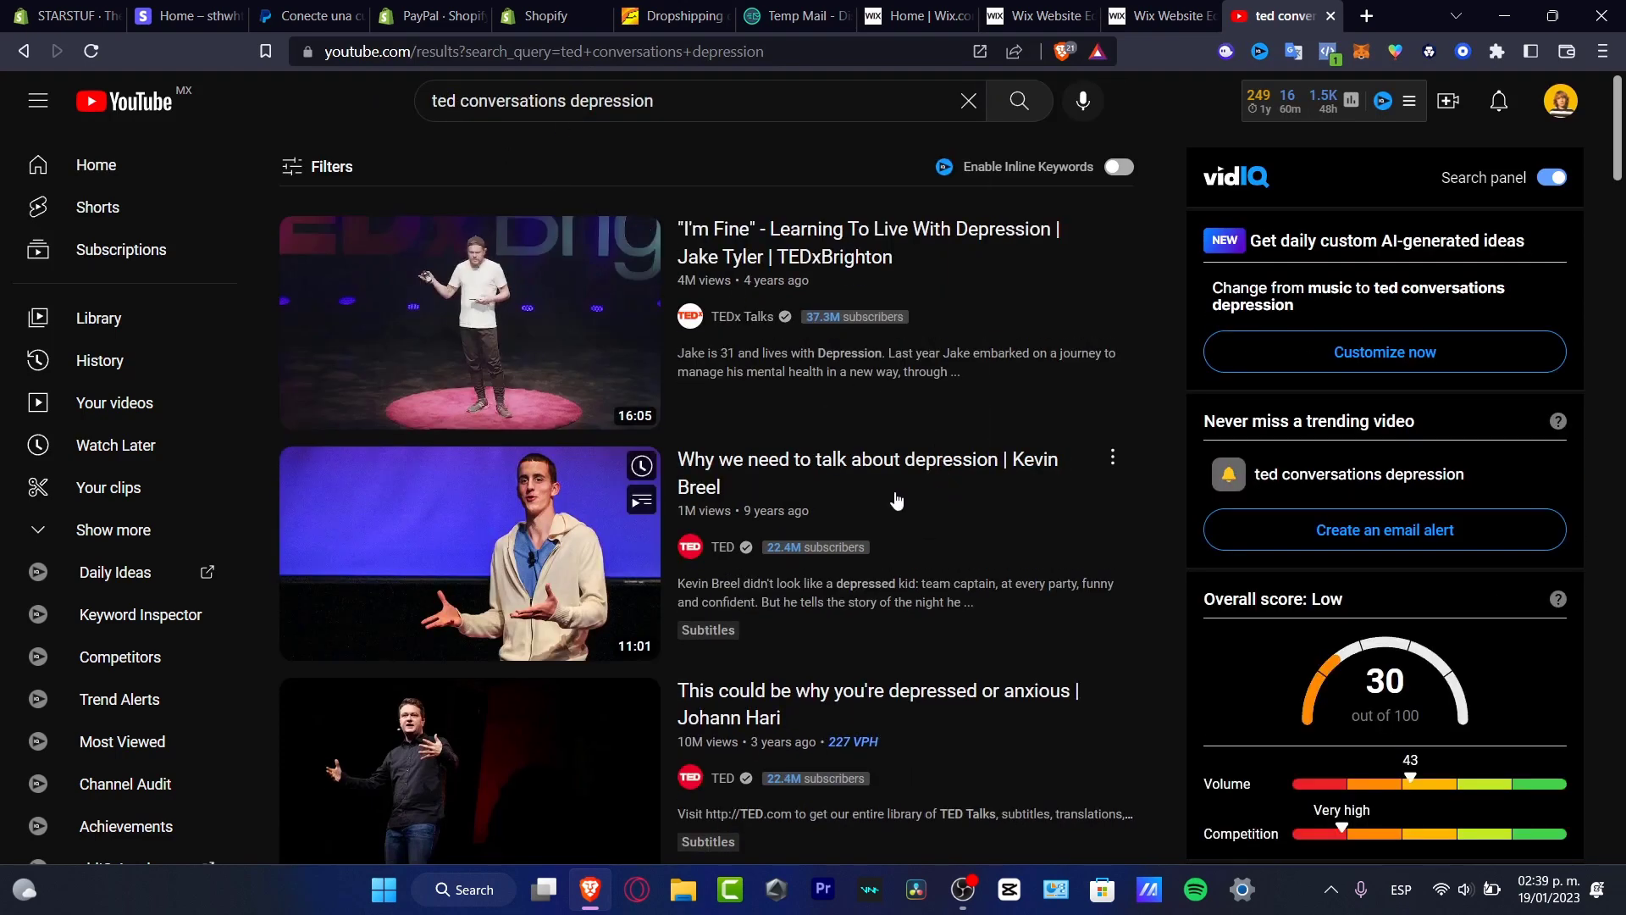
Copy the share link of 'Why we need to talk about depression' and return to the Wix editor.
click(1113, 461)
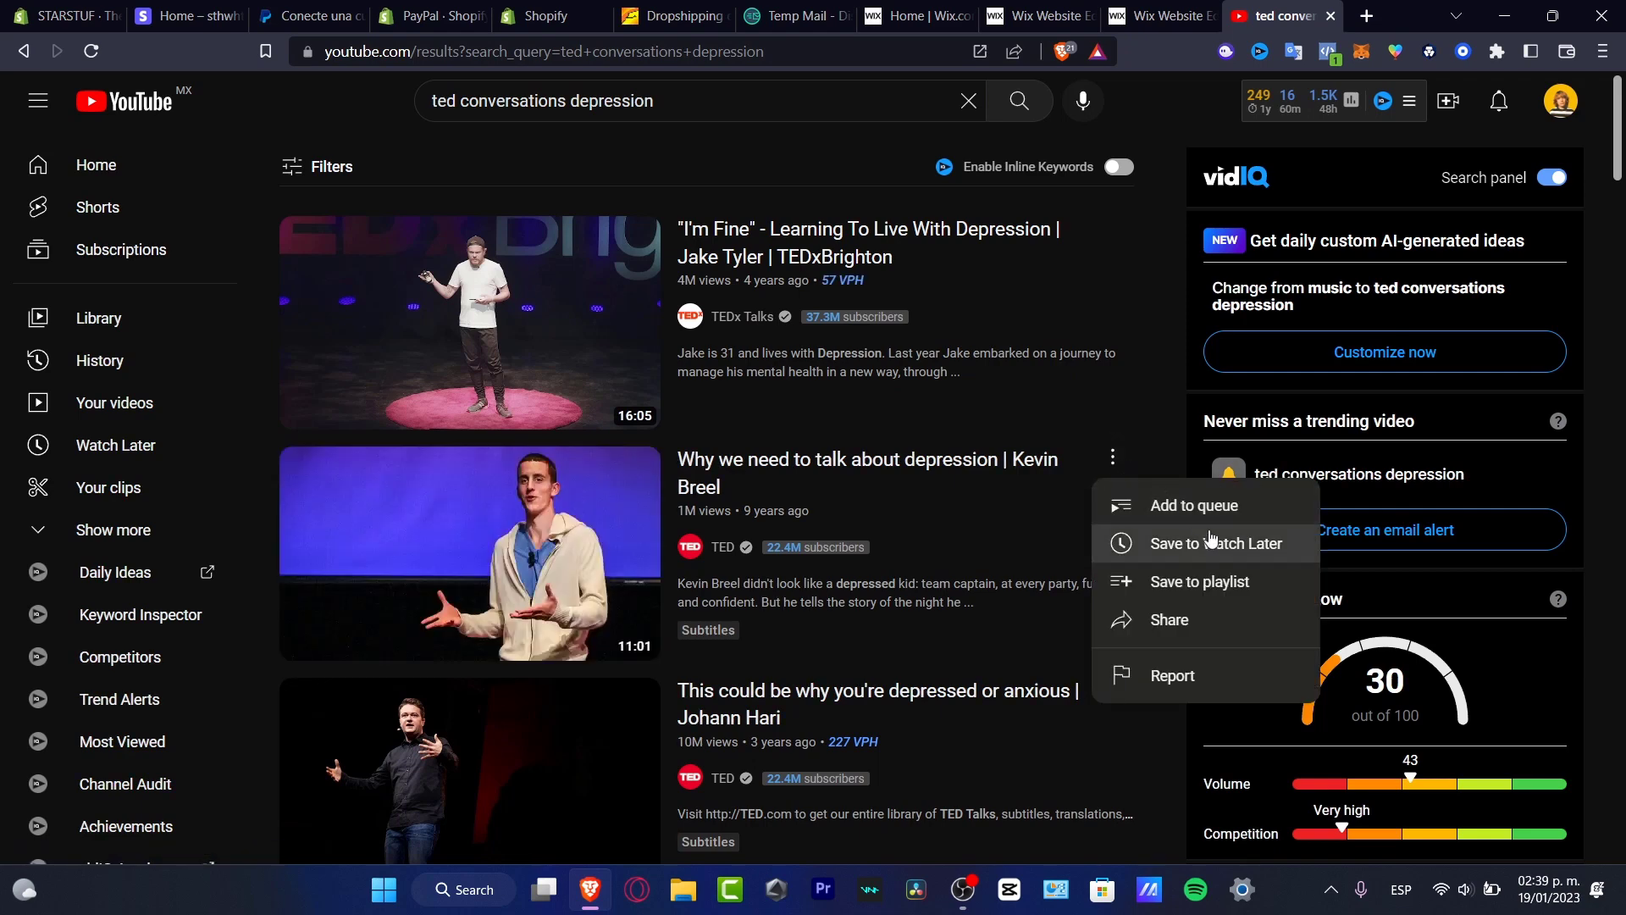
click(1211, 621)
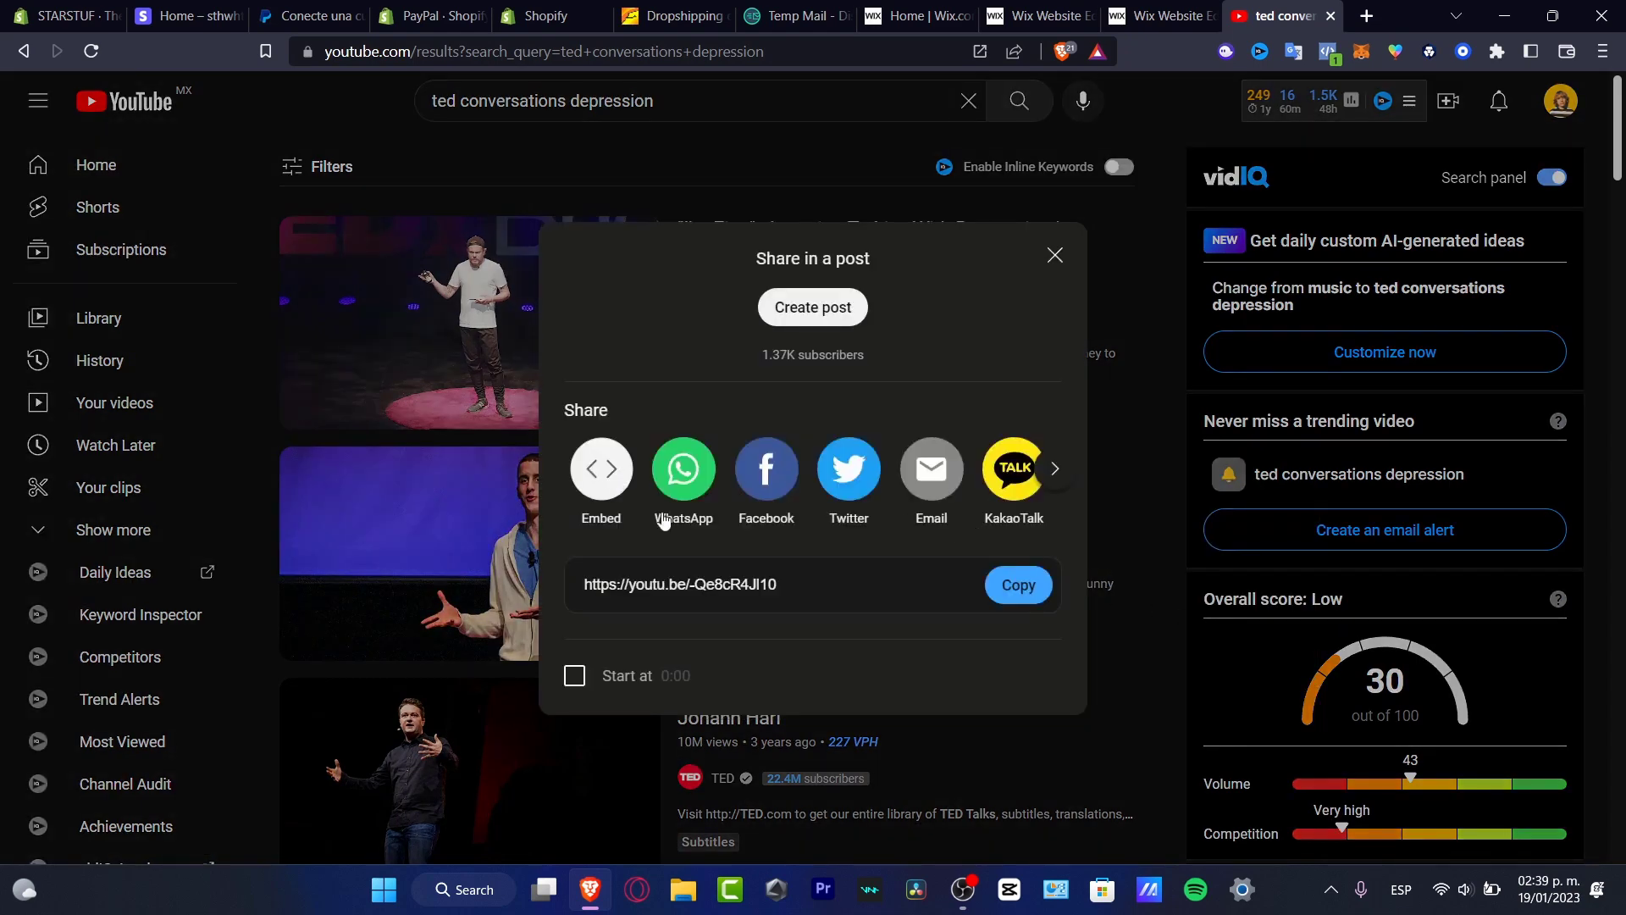
click(1014, 586)
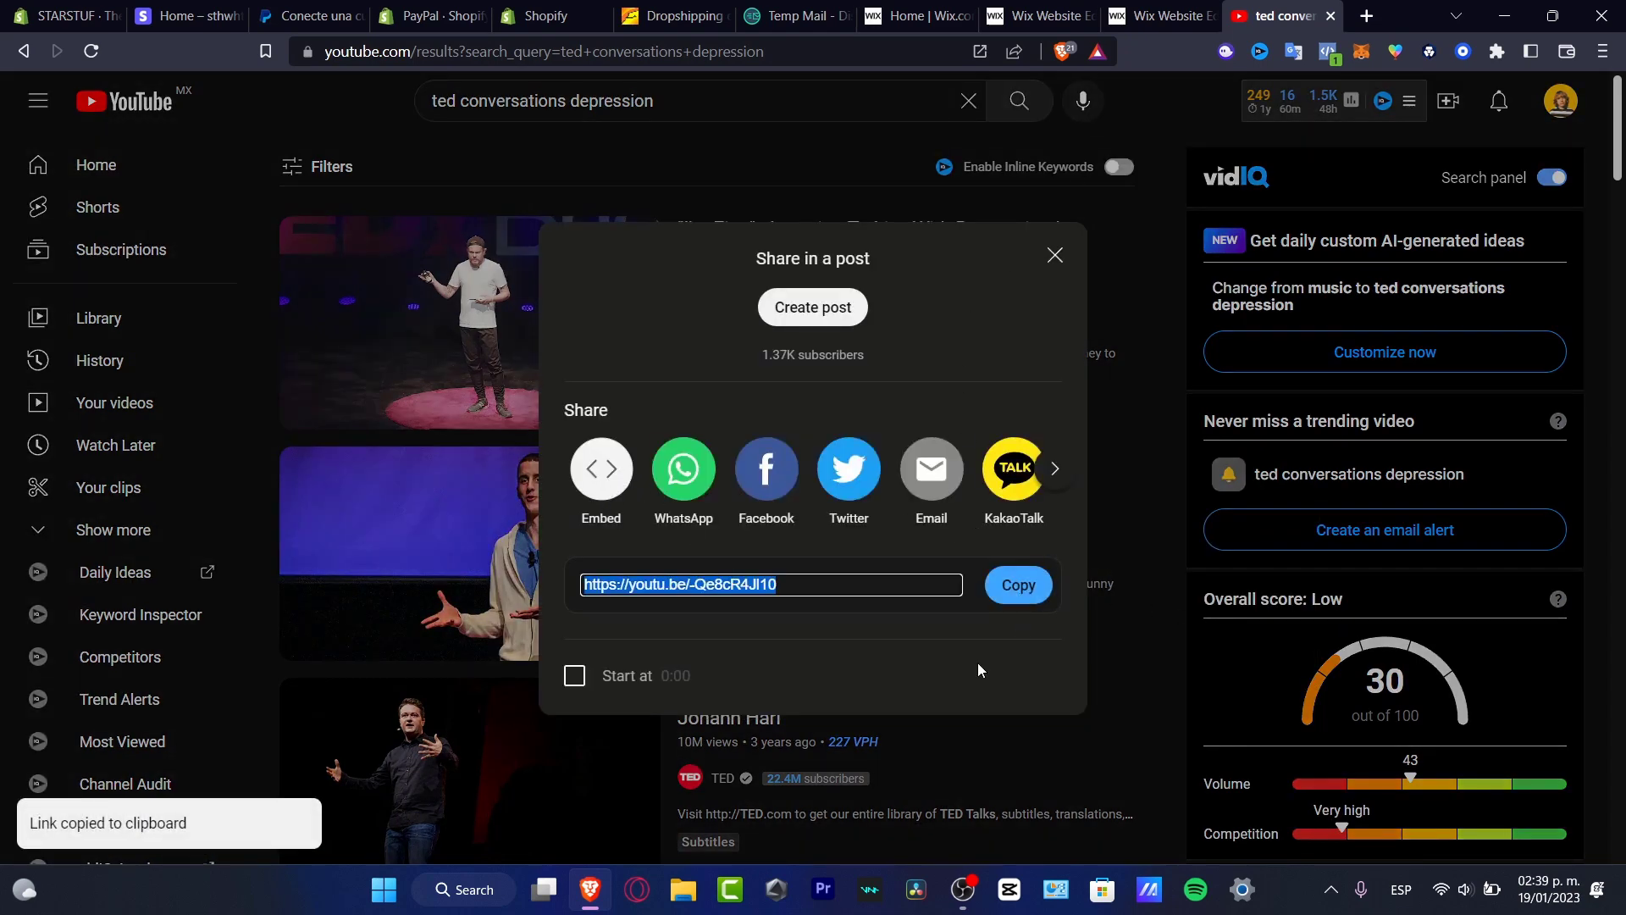
click(1160, 15)
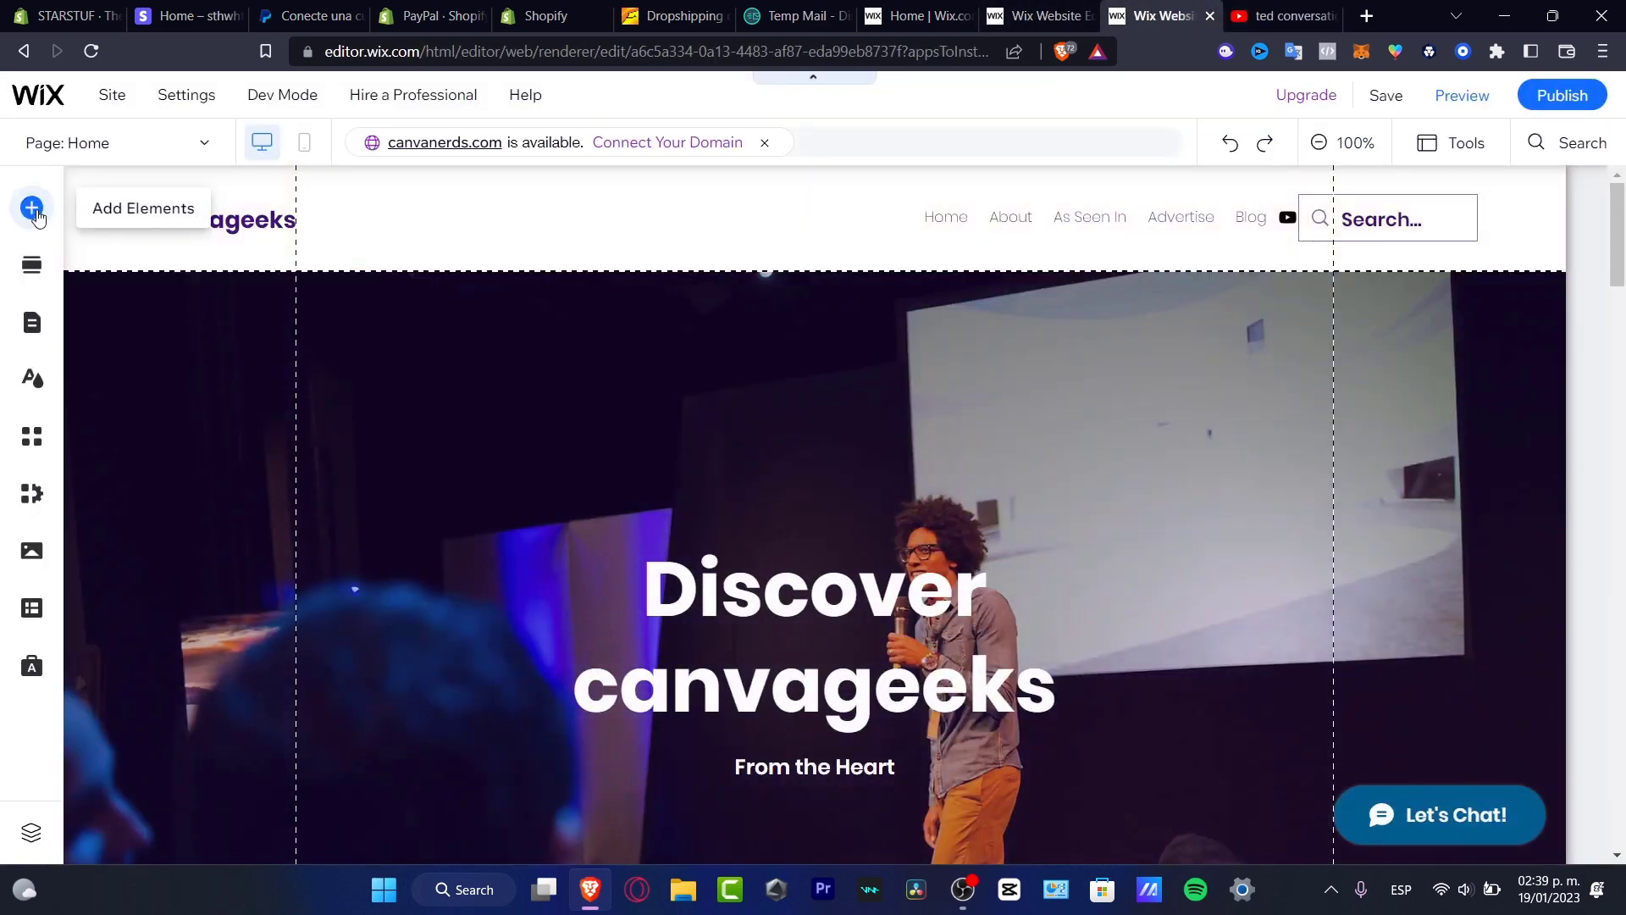
Show the Video & Music elements, including the YouTube single video player.
click(32, 208)
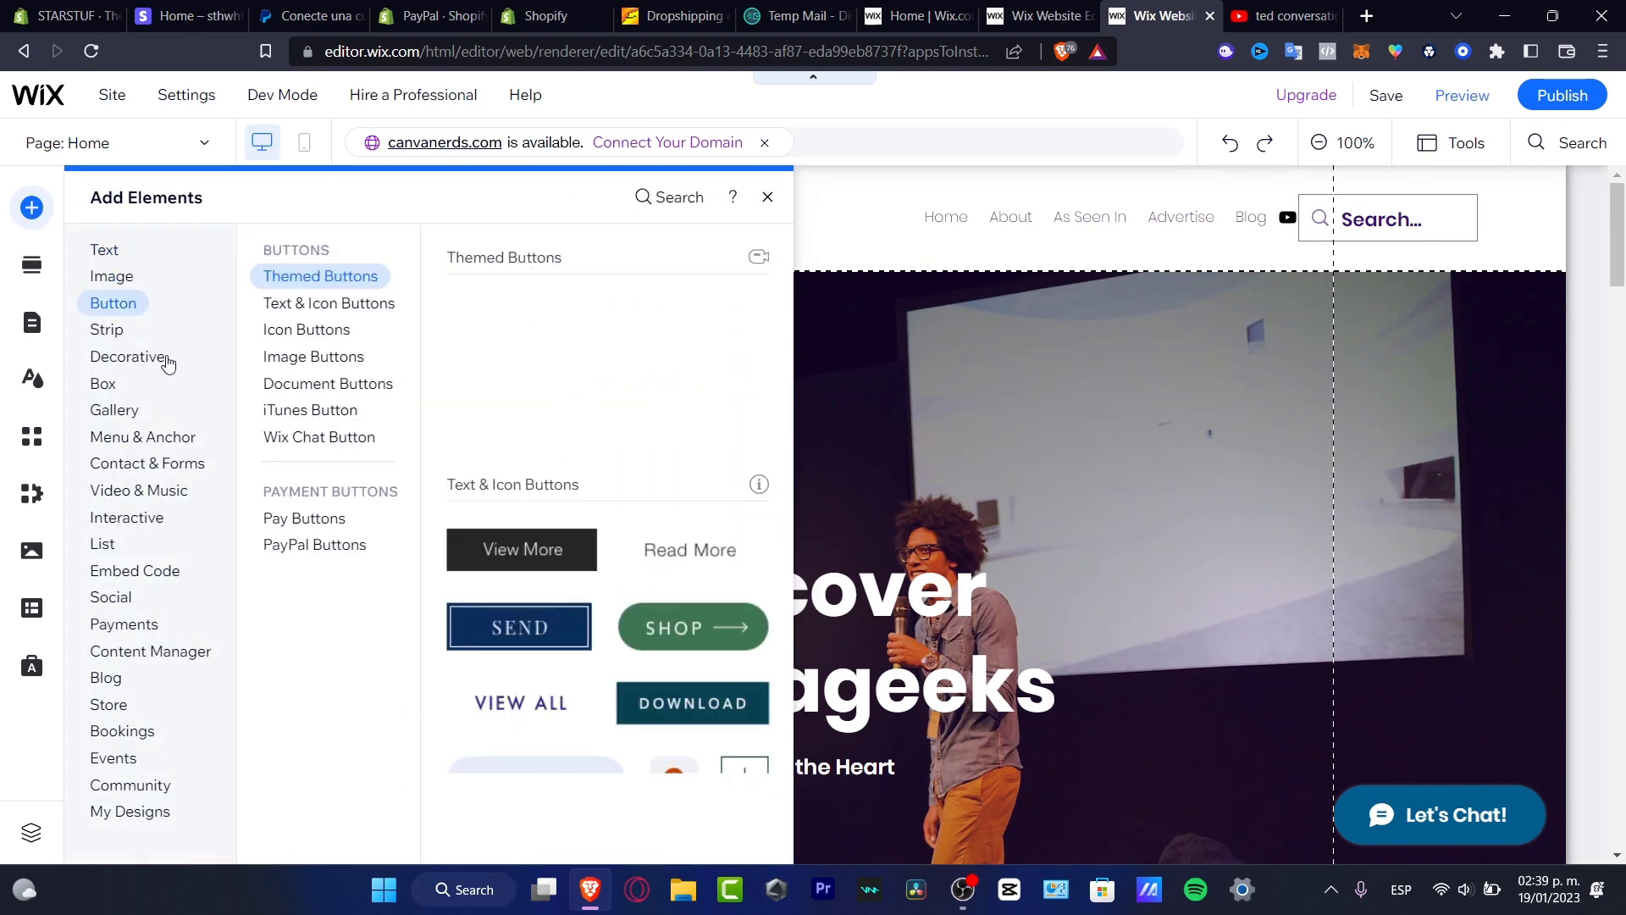
mouse_move(160, 497)
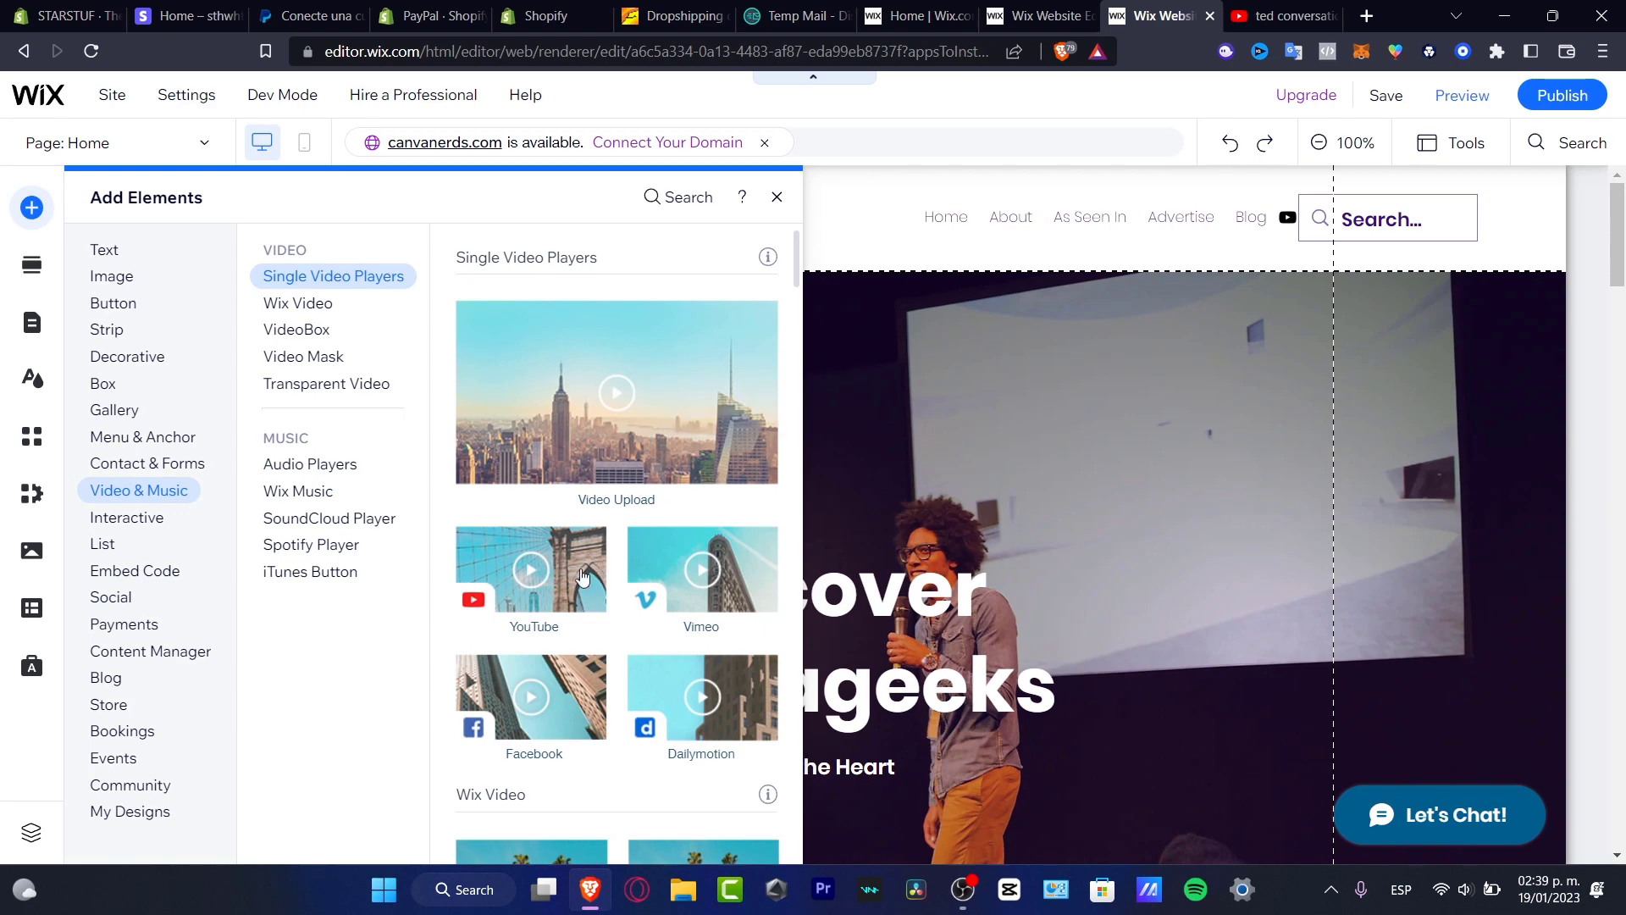
Add a YouTube video player and drag it below the canvageeks title.
click(543, 583)
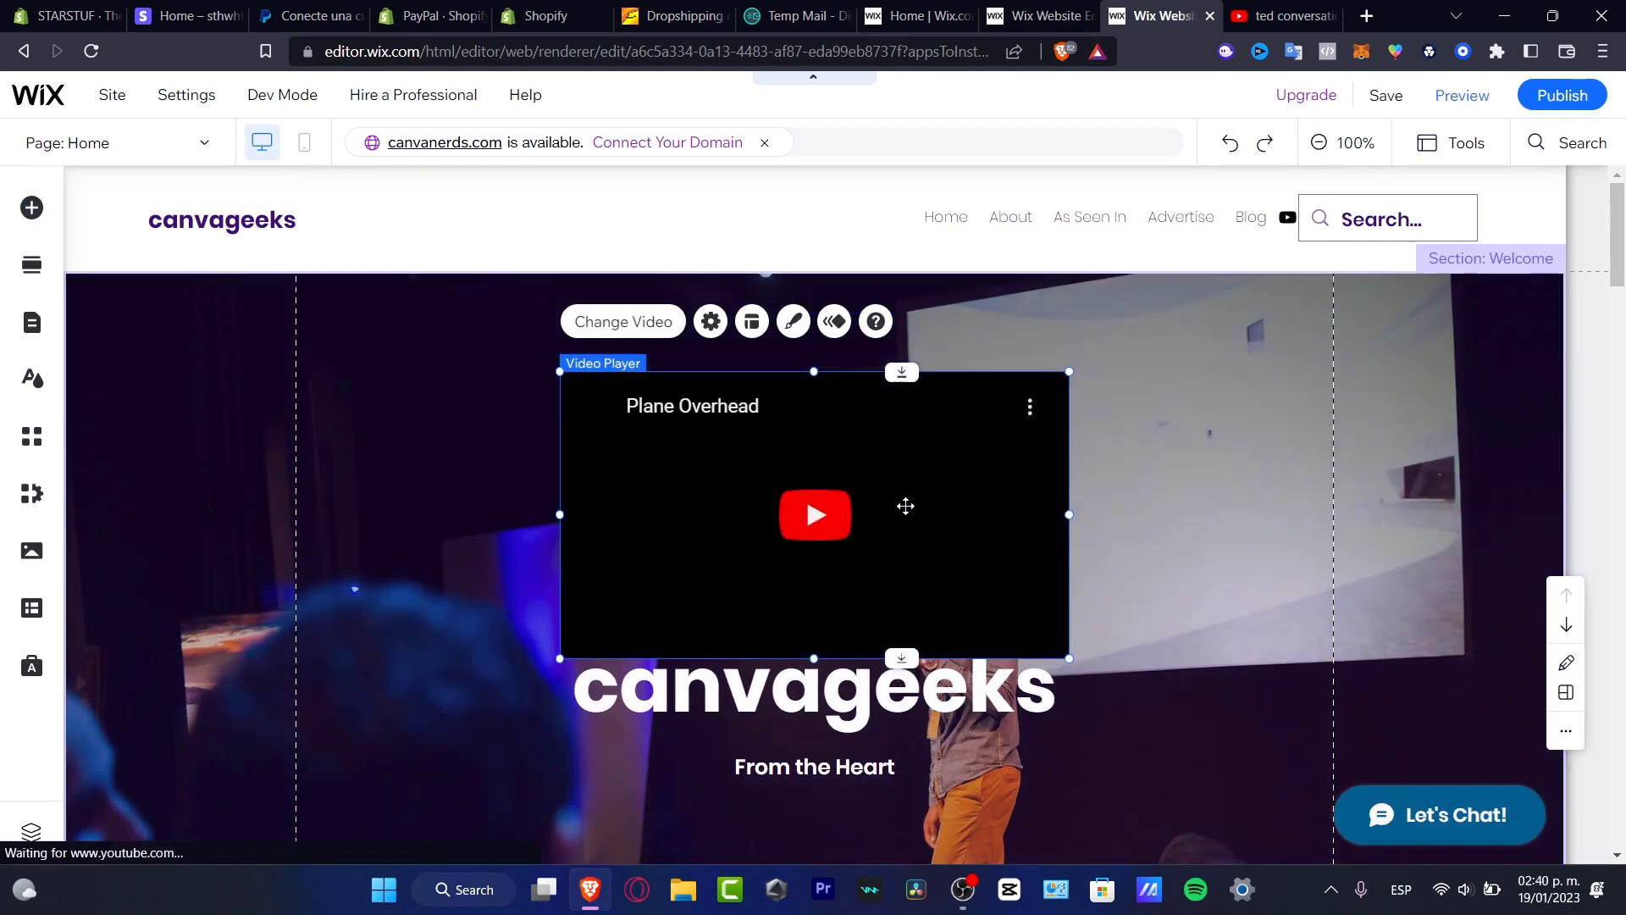
drag(904, 505, 1049, 454)
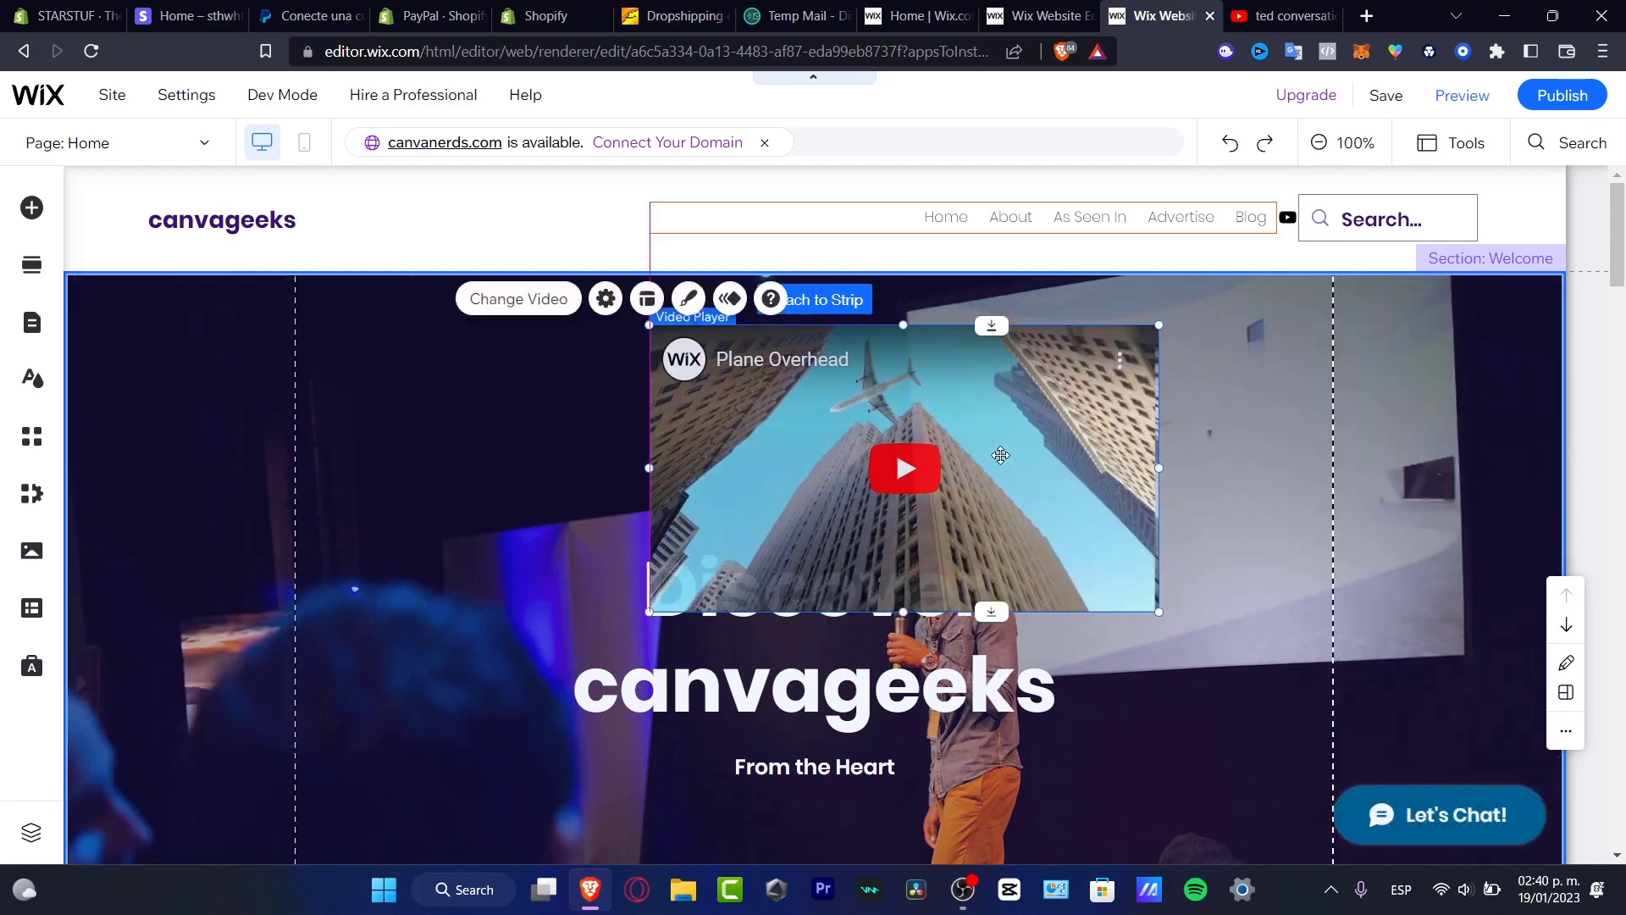
scroll(1035, 500, down, 4)
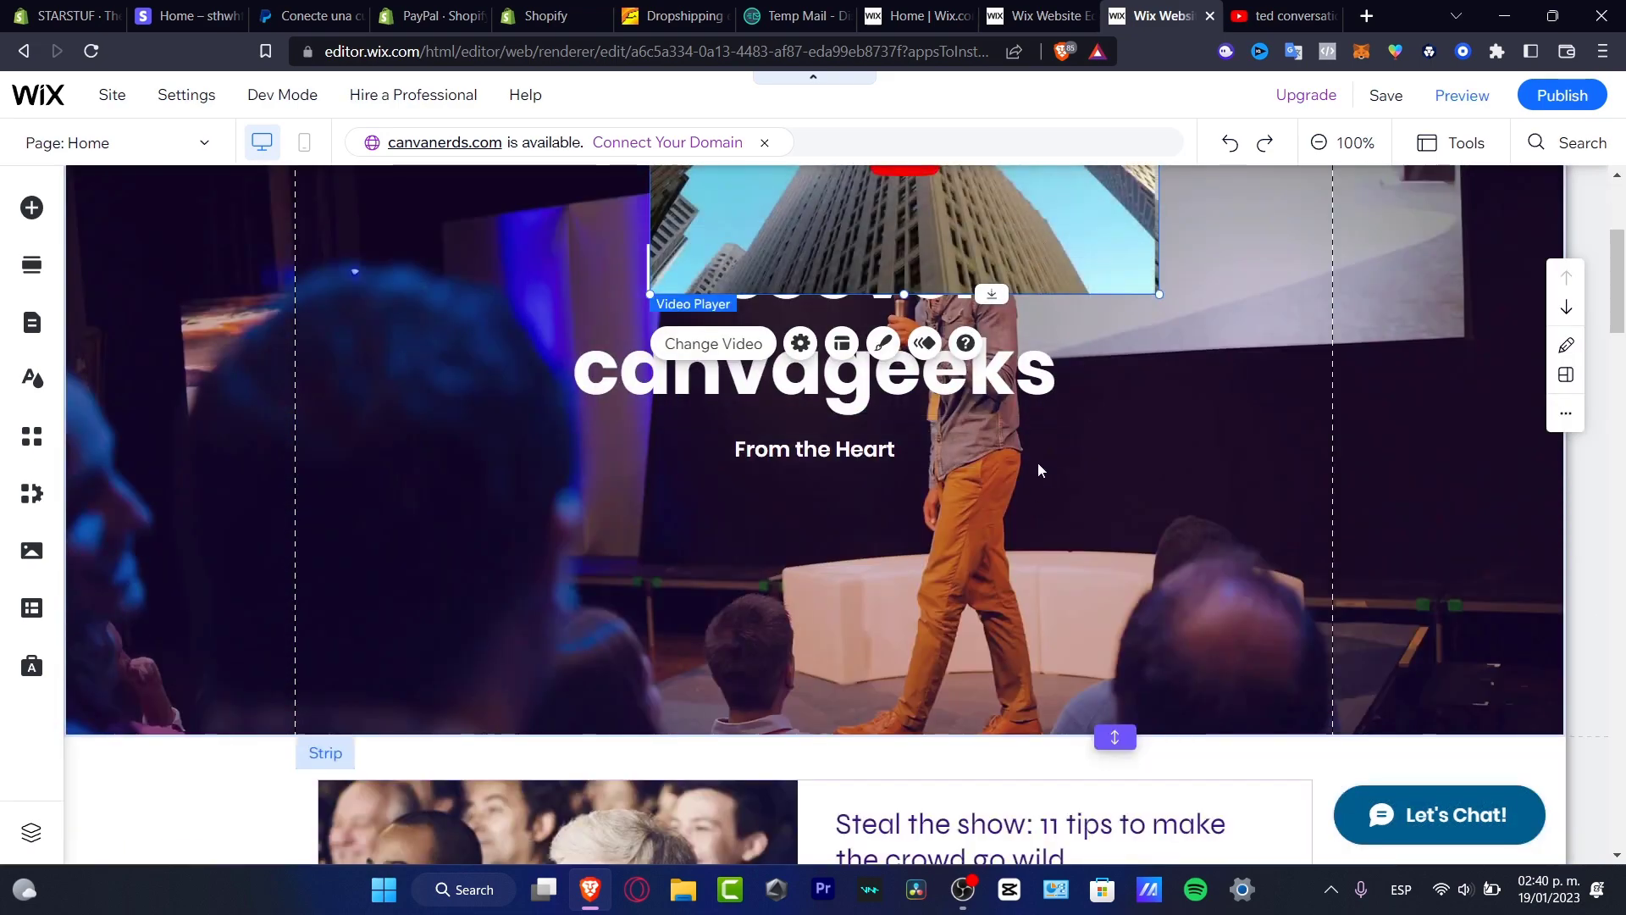
drag(1022, 284, 1115, 856)
Make the hero section taller and place the video player in the new empty area below the image strip.
scroll(1191, 663, down, 4)
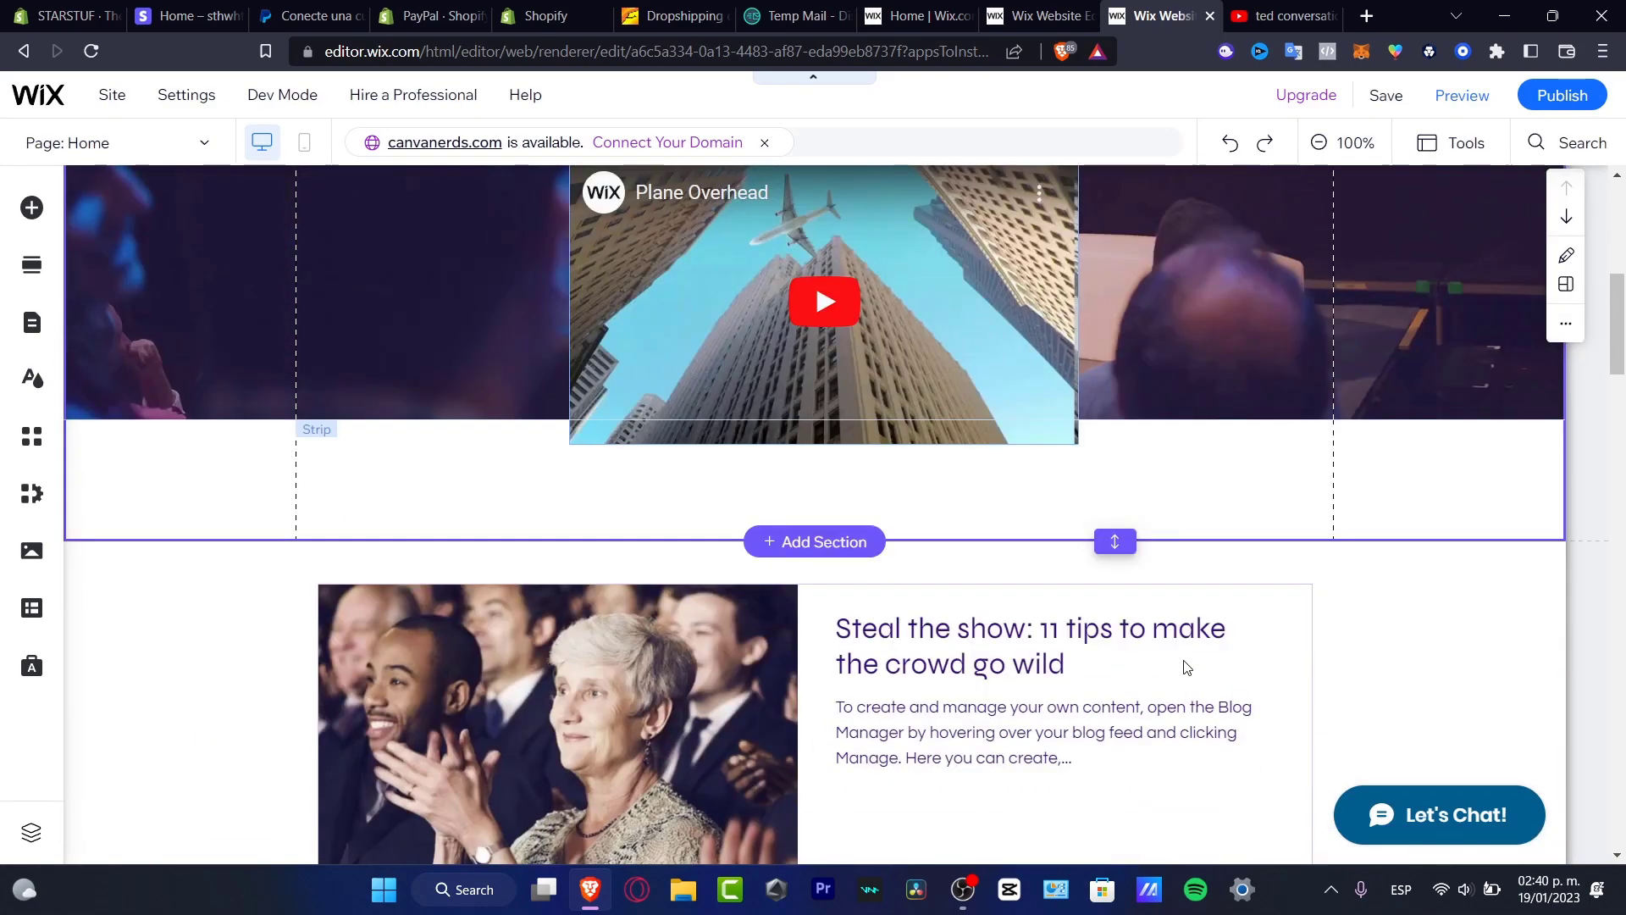
drag(1115, 542, 1140, 818)
scroll(1143, 552, down, 4)
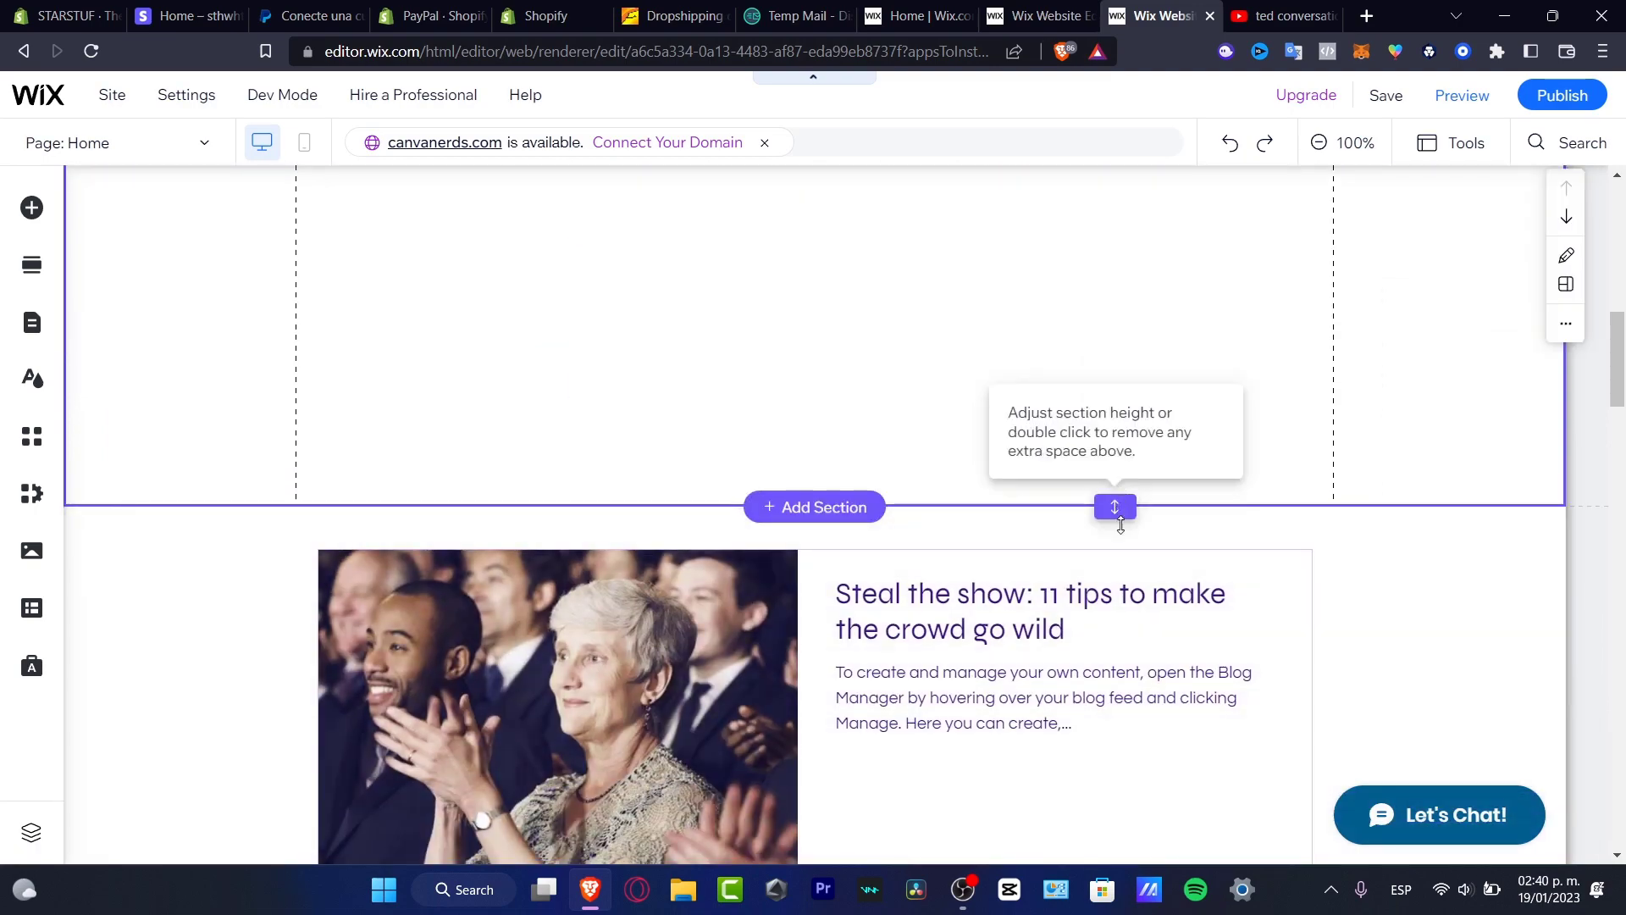
drag(1121, 525, 1118, 826)
scroll(1136, 639, down, 4)
scroll(1038, 484, up, 10)
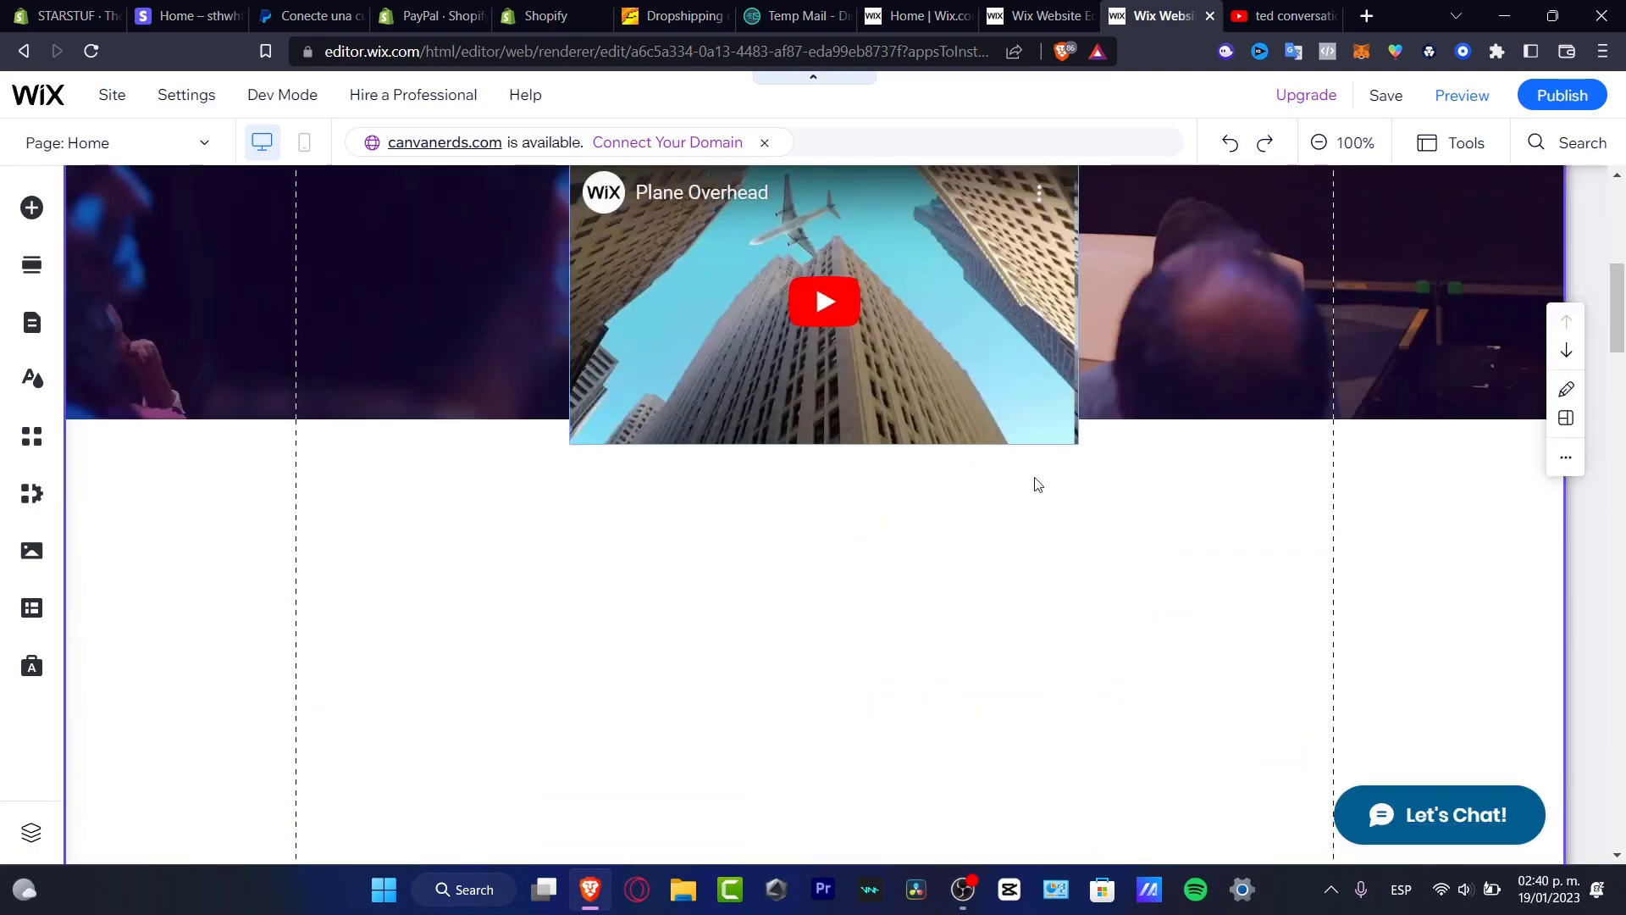
drag(982, 391, 958, 704)
drag(931, 346, 952, 442)
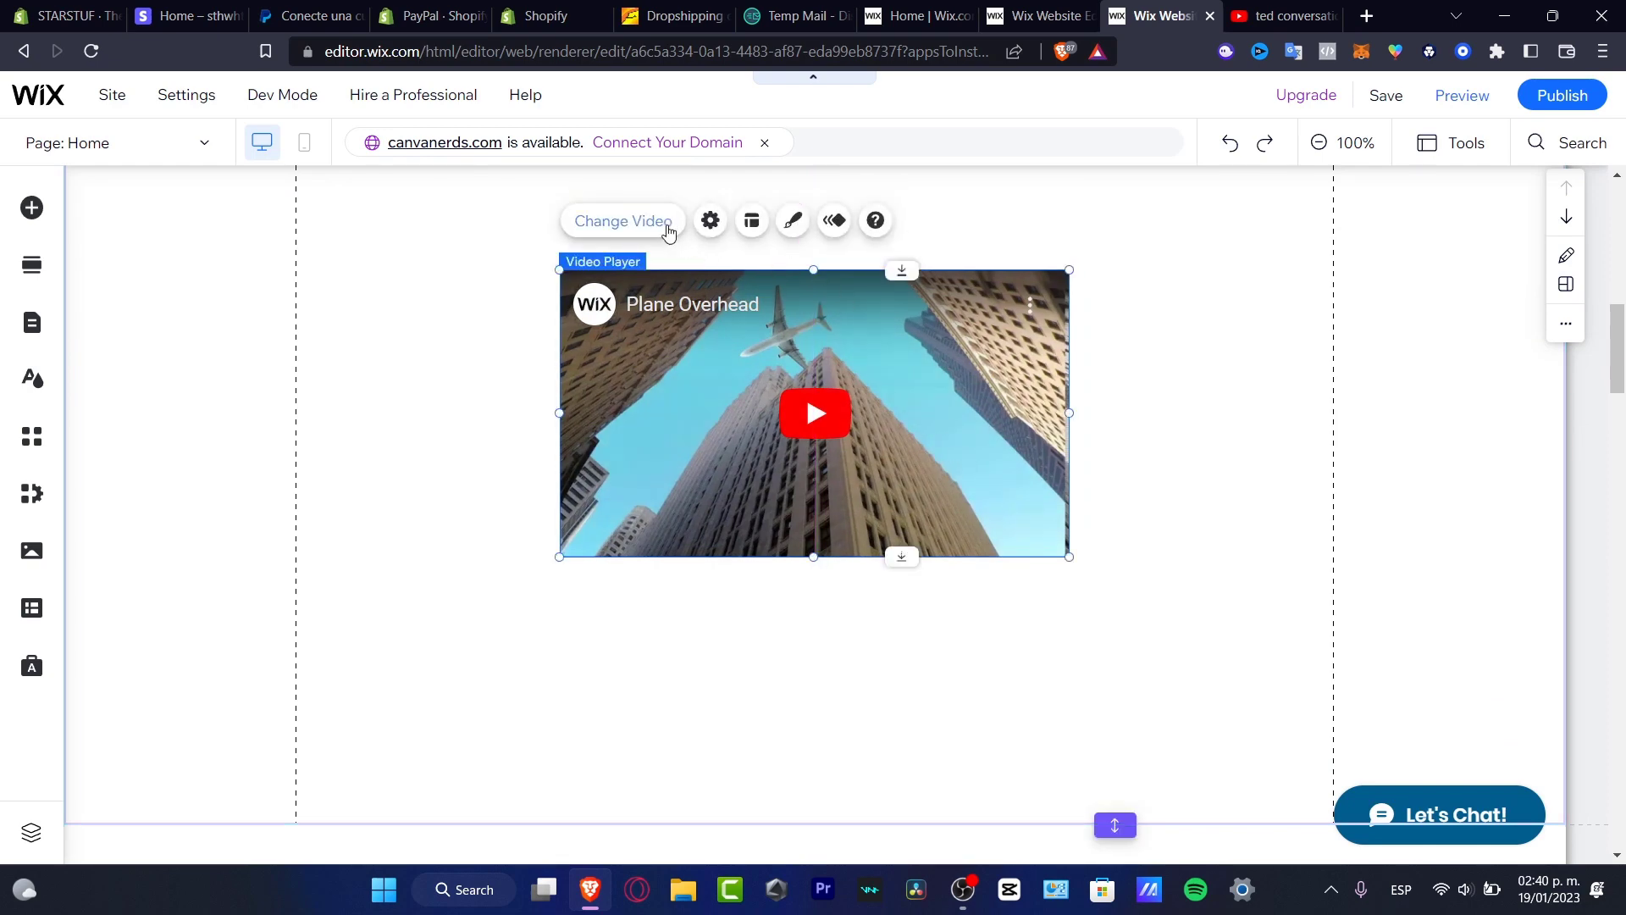
Replace the player's video web address with the copied TED depression talk link.
click(711, 221)
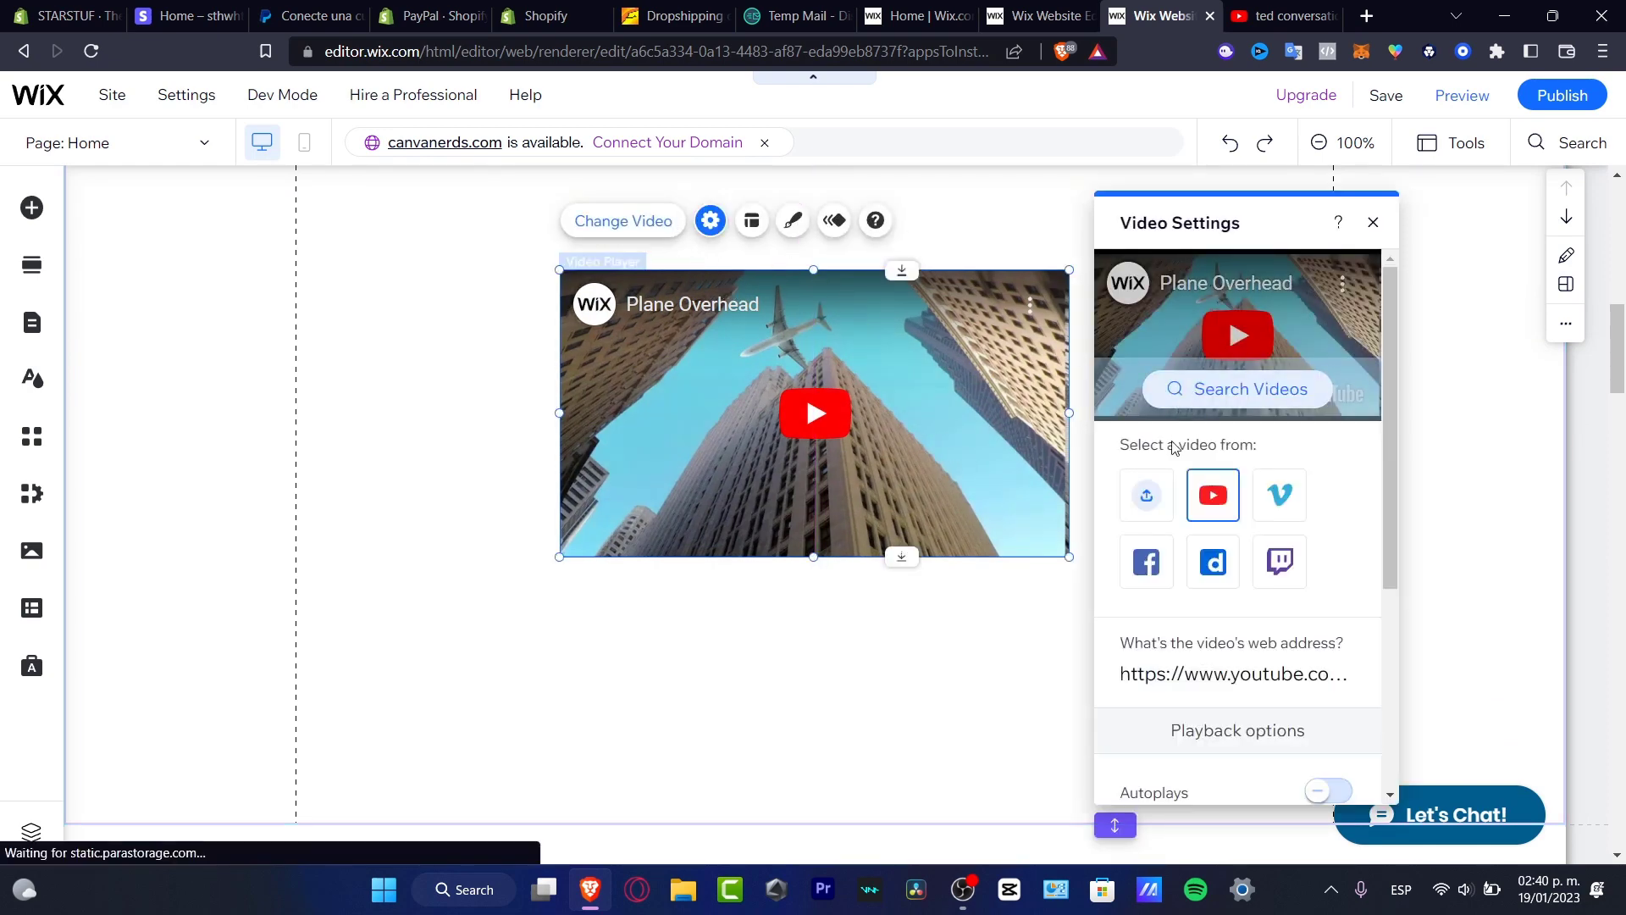
click(1252, 678)
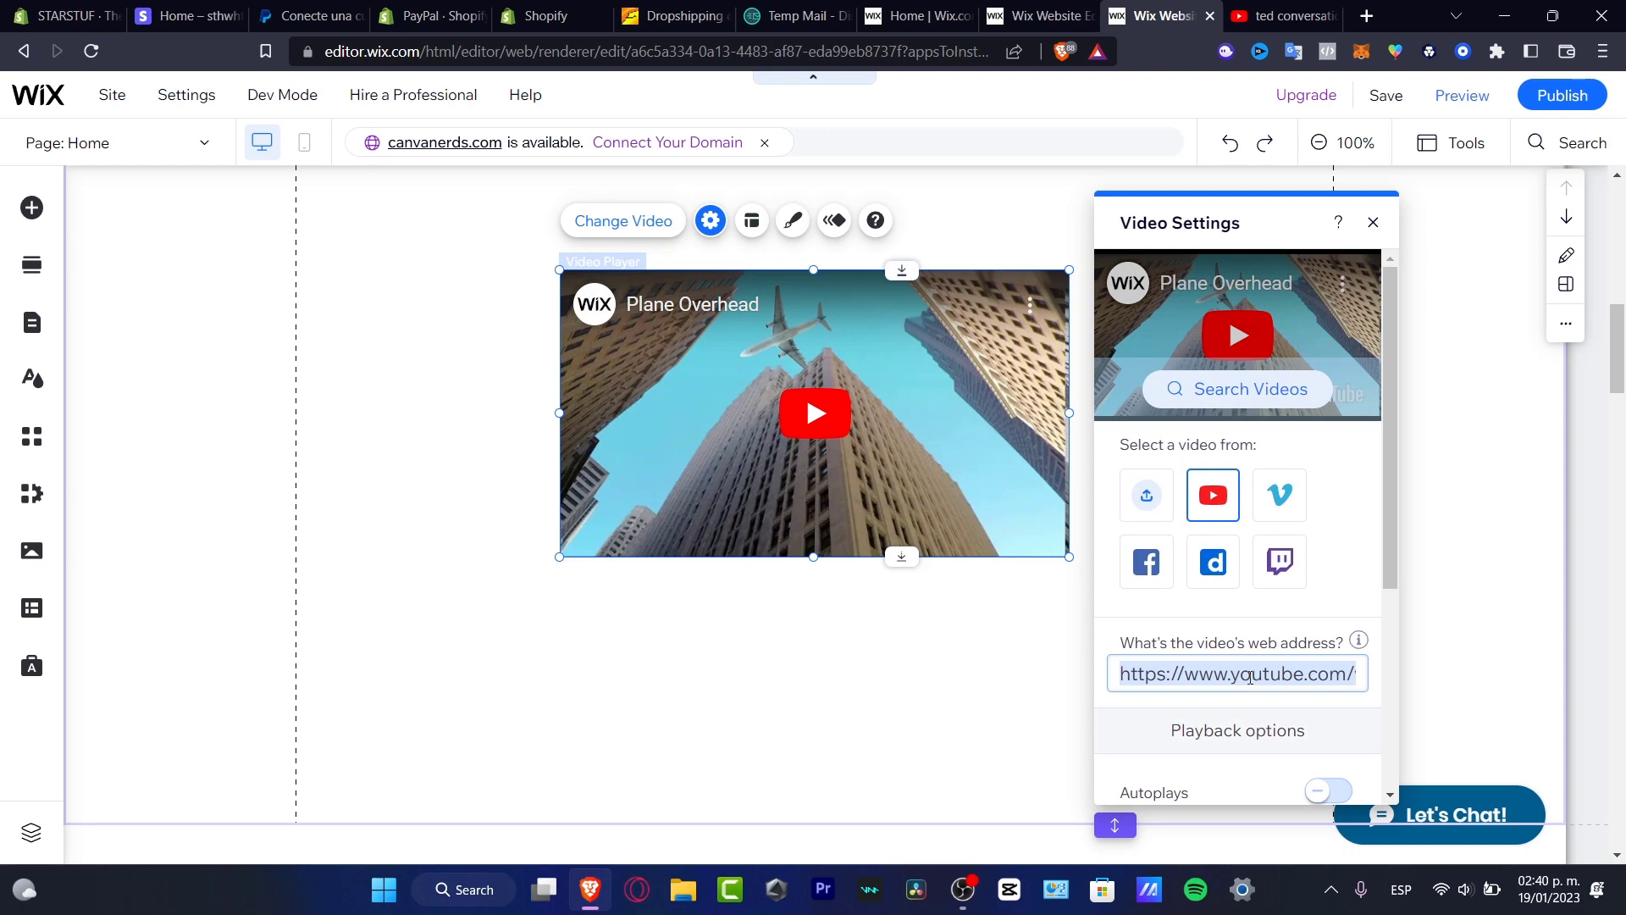
text(https://youtu.be/-Qe8cR4JI10)
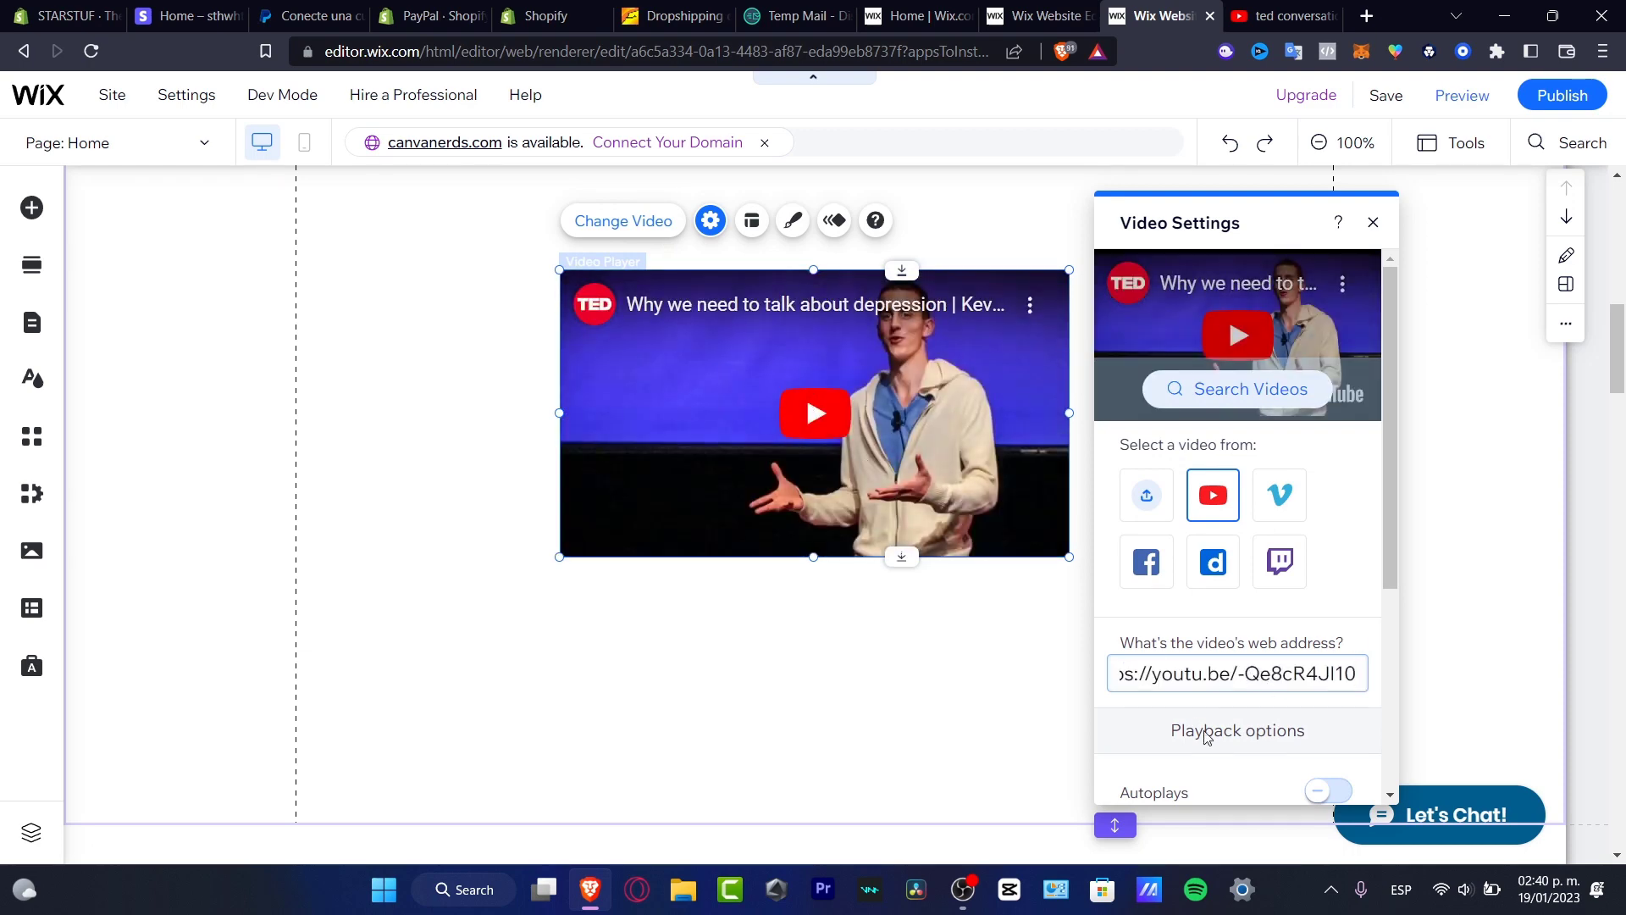
scroll(1260, 753, down, 4)
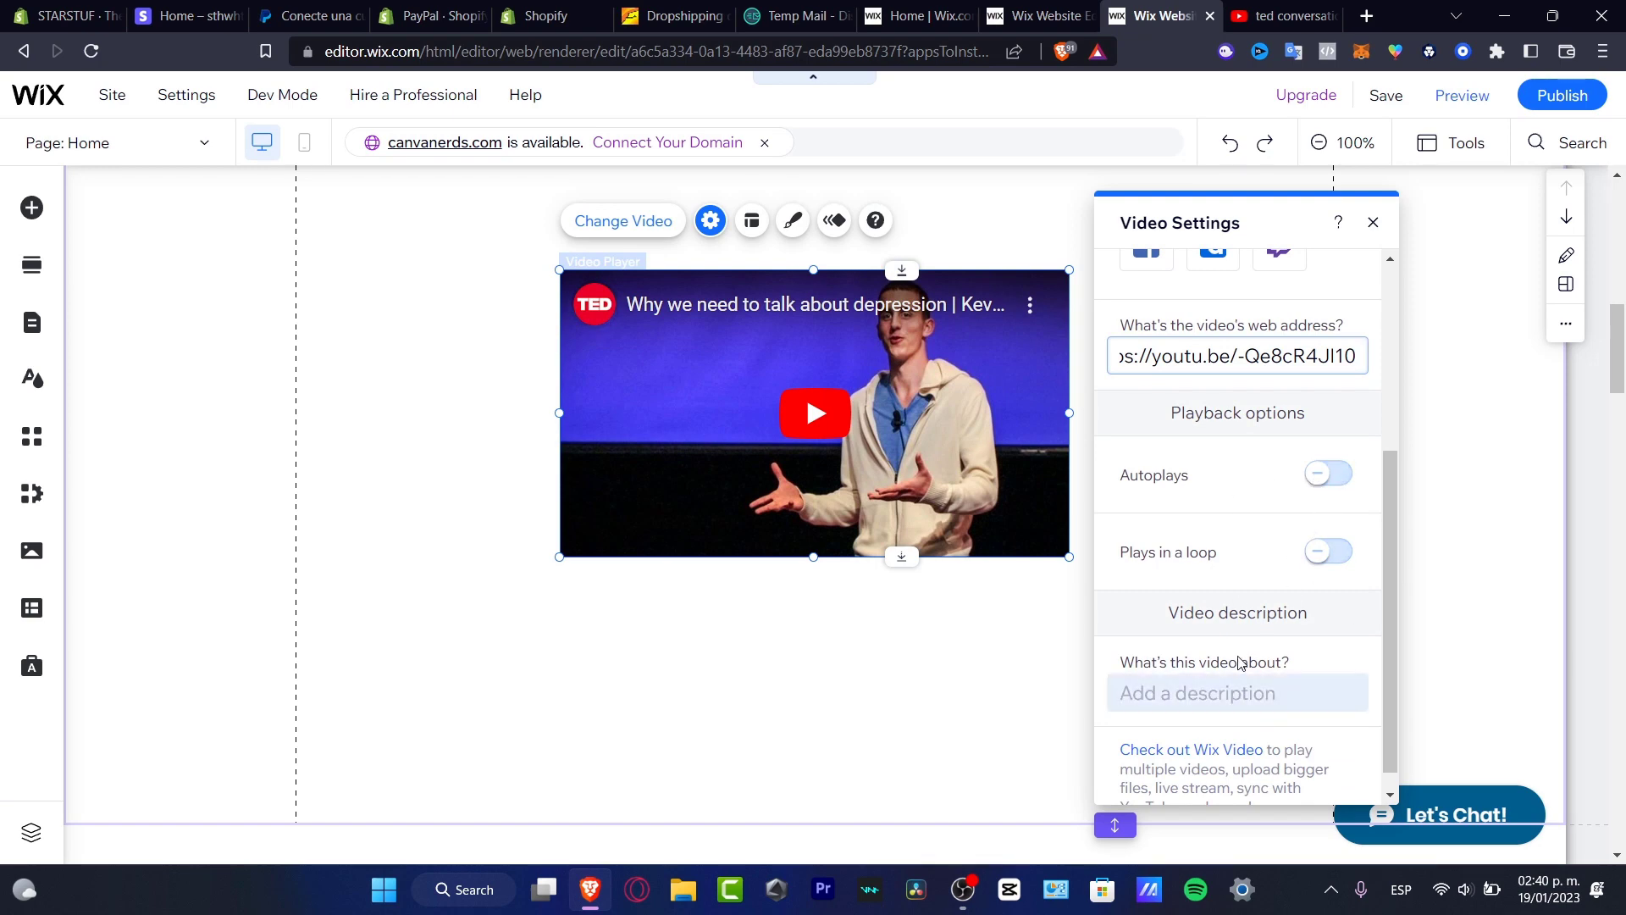
Describe the video as 'This is a short vido about depression' and close the settings.
click(1246, 693)
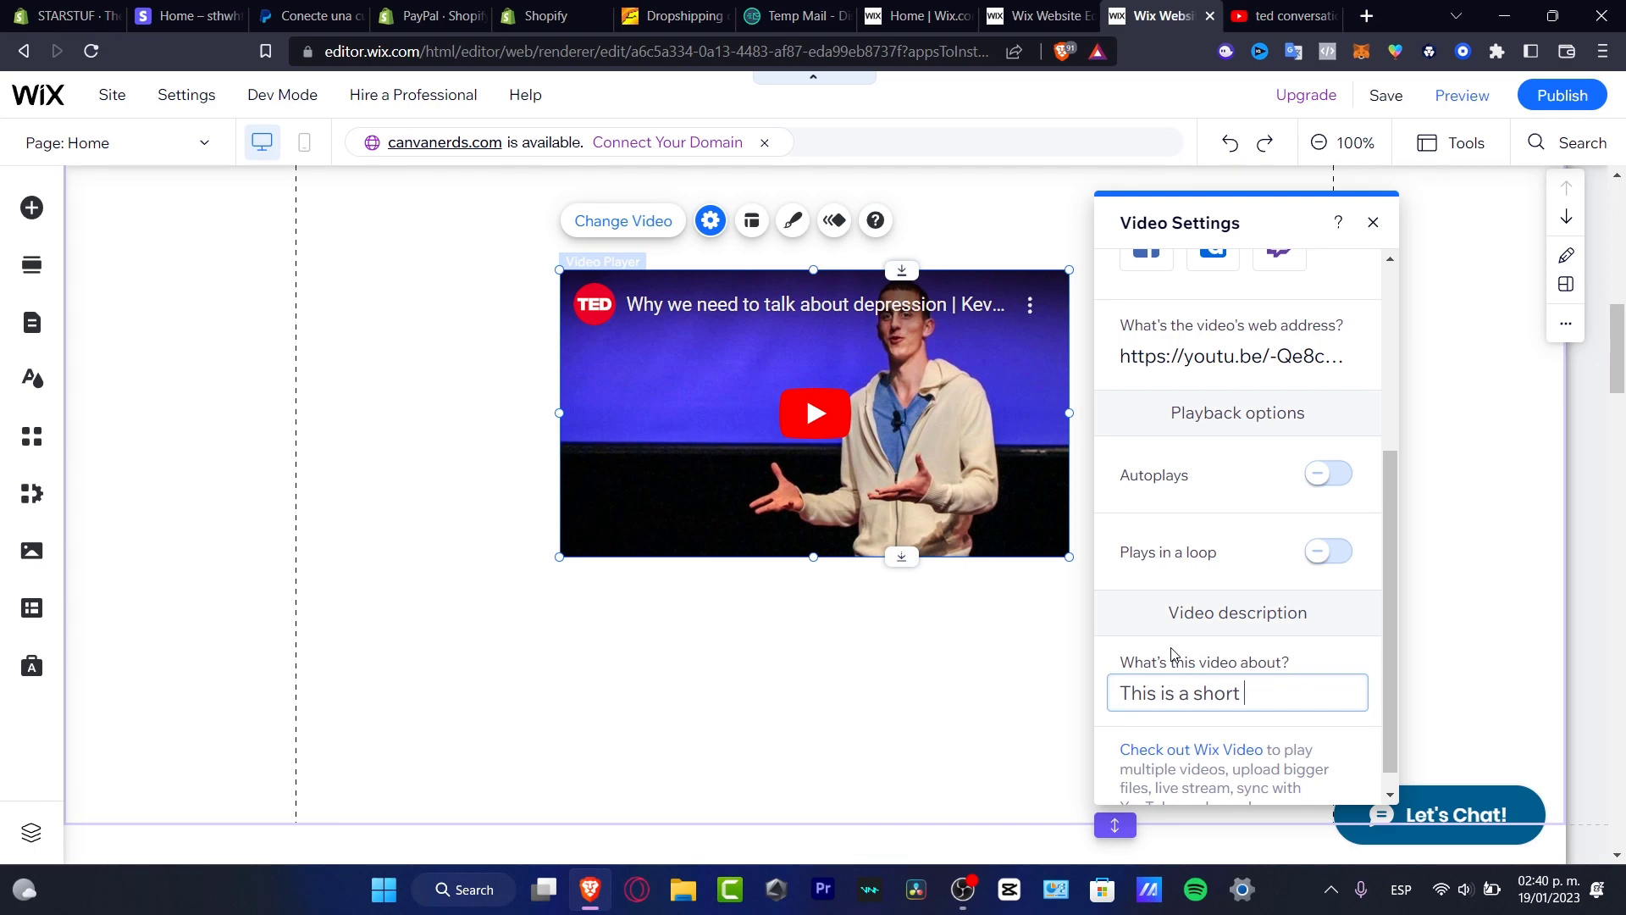
text(dpre)
key(BackSpace)
key(BackSpace)
key(BackSpace)
text(epression)
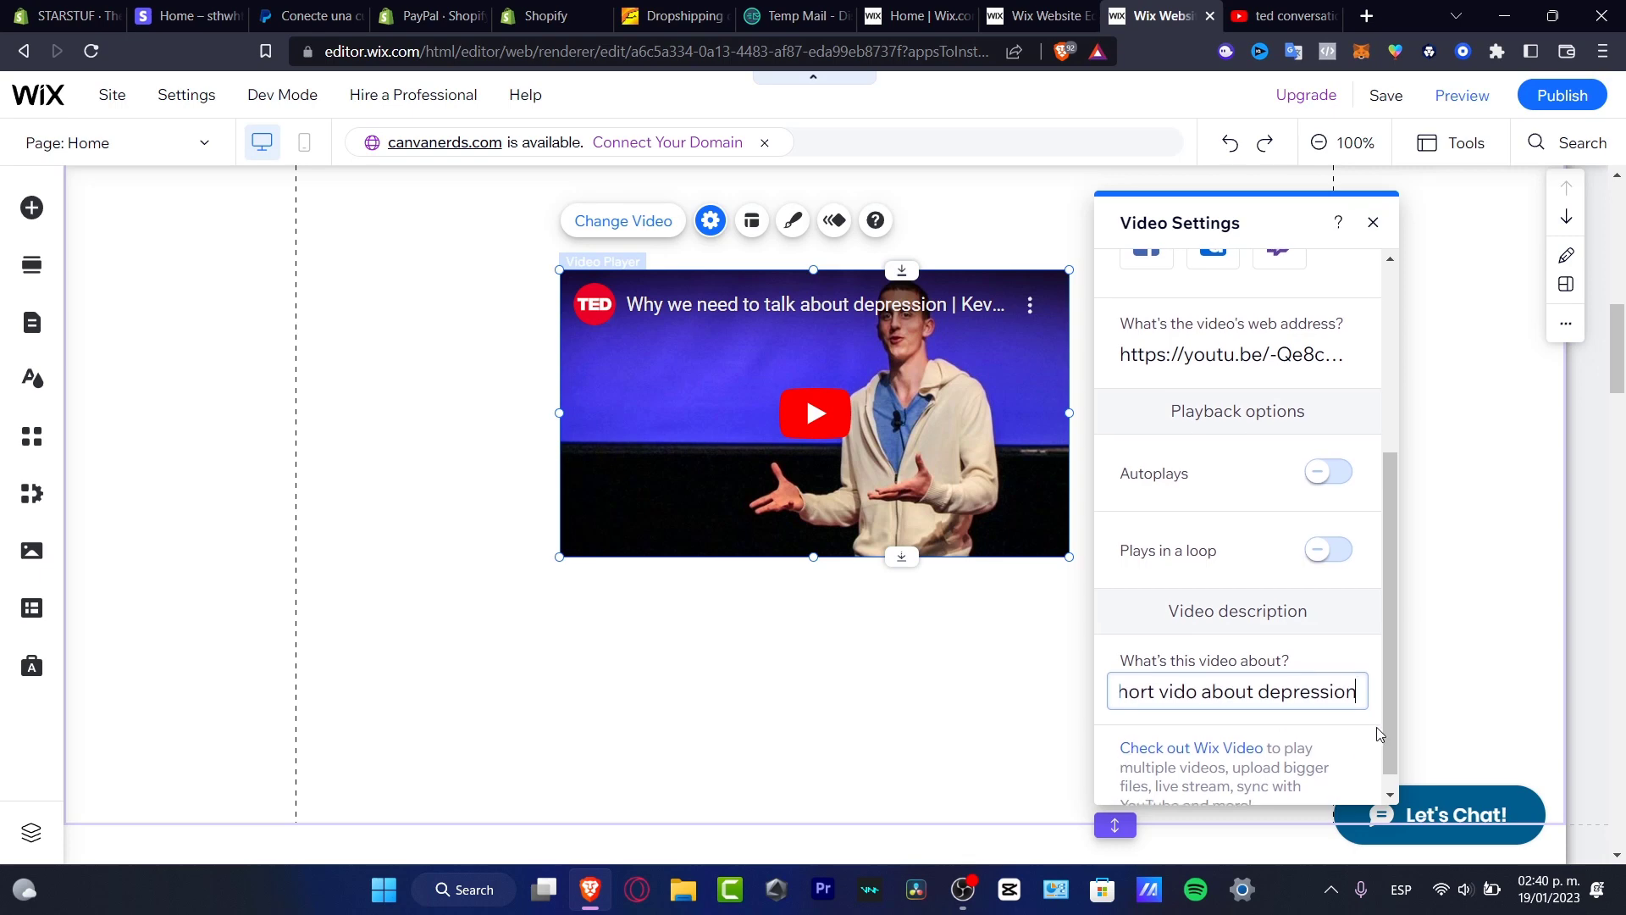
scroll(1372, 734, down, 1)
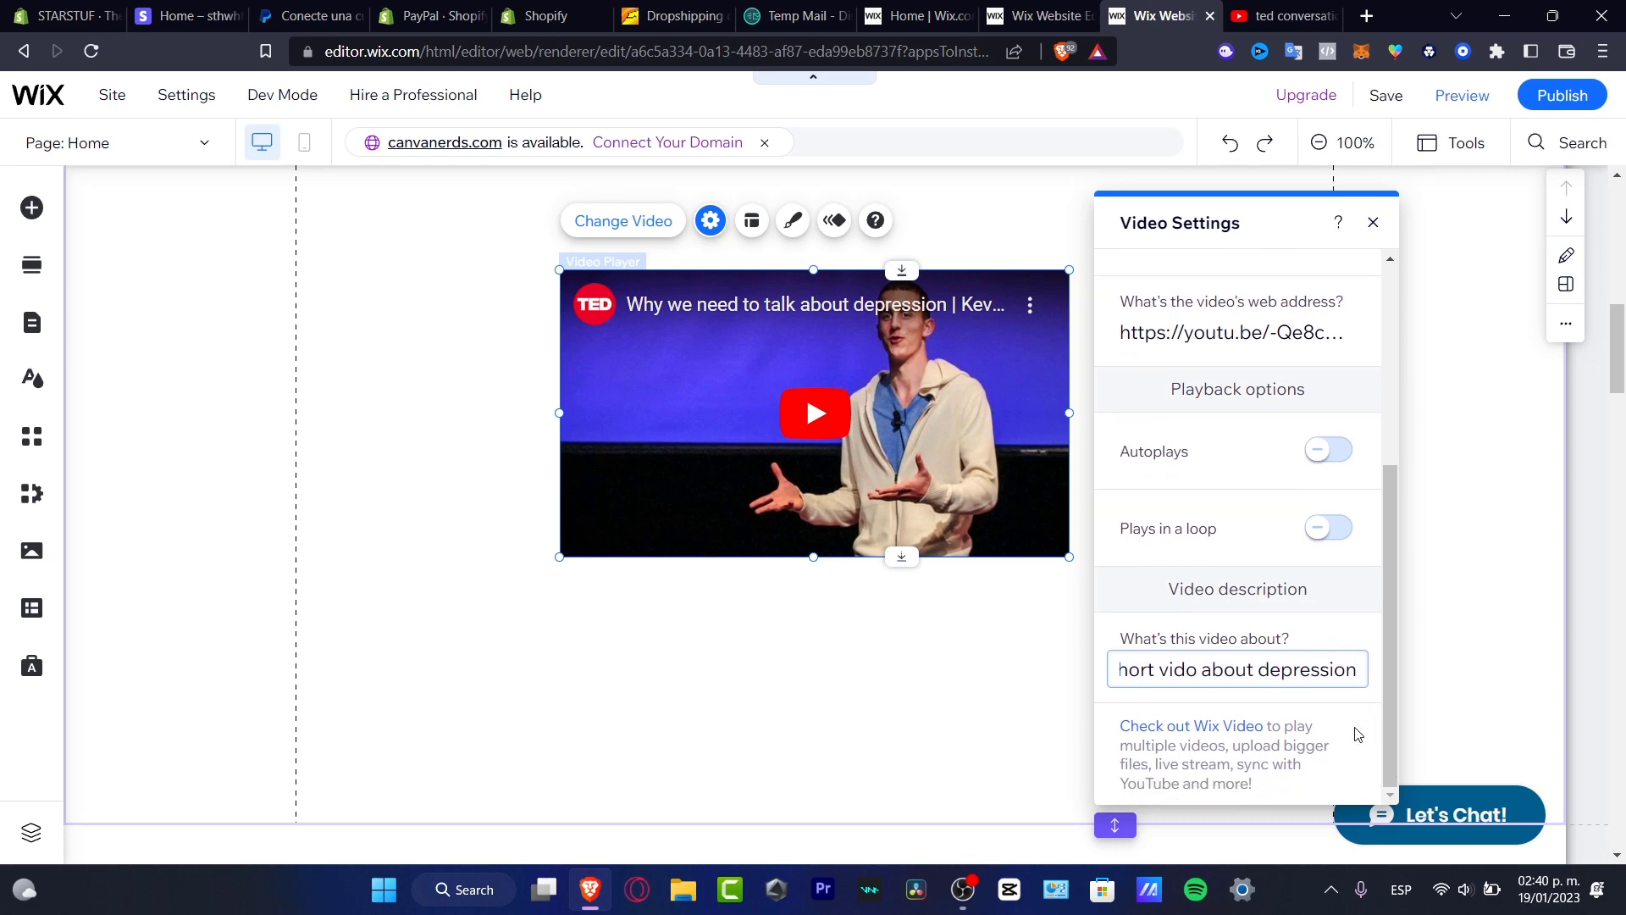
click(1374, 227)
click(1376, 229)
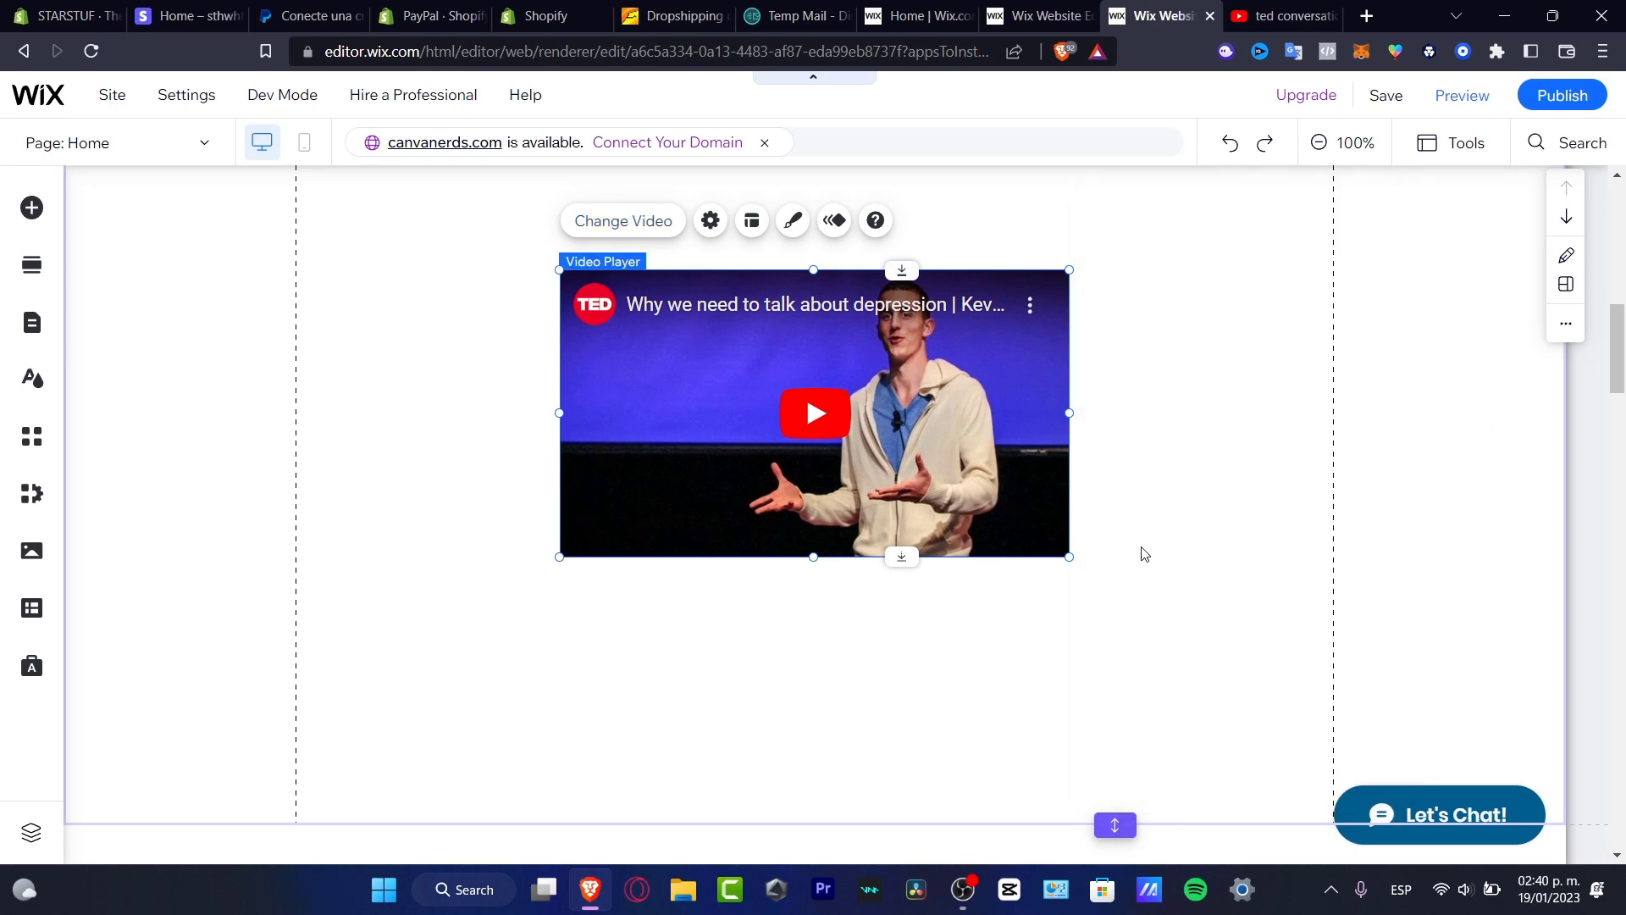
Deselect the video player, publish the site, and choose View Site from the Congratulations dialog.
click(1097, 579)
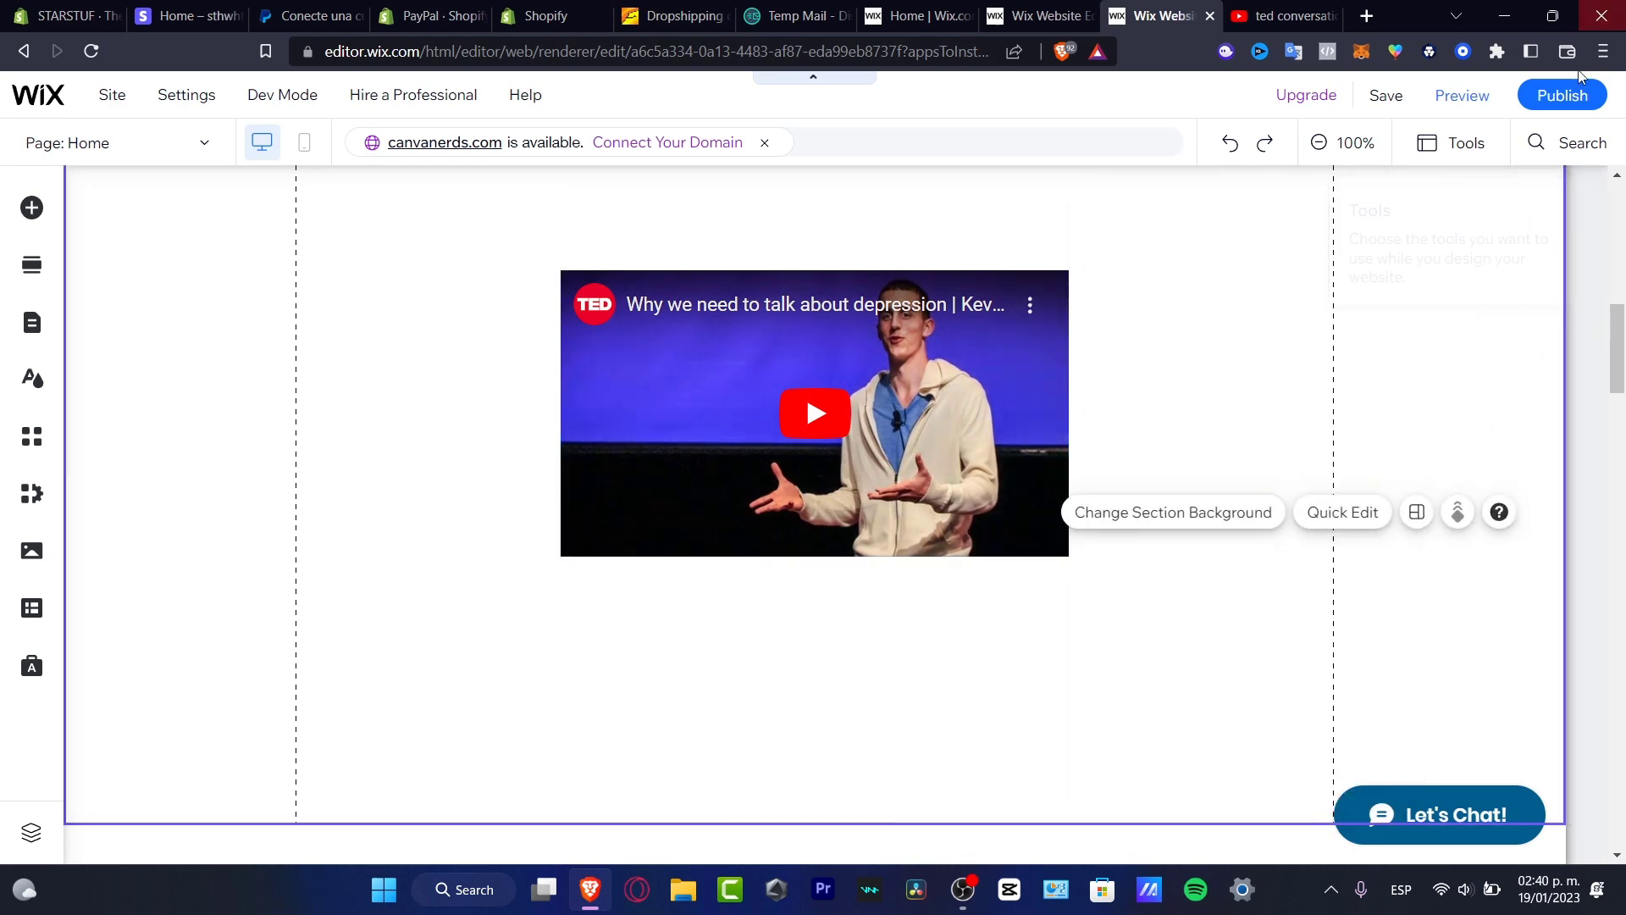
click(1572, 108)
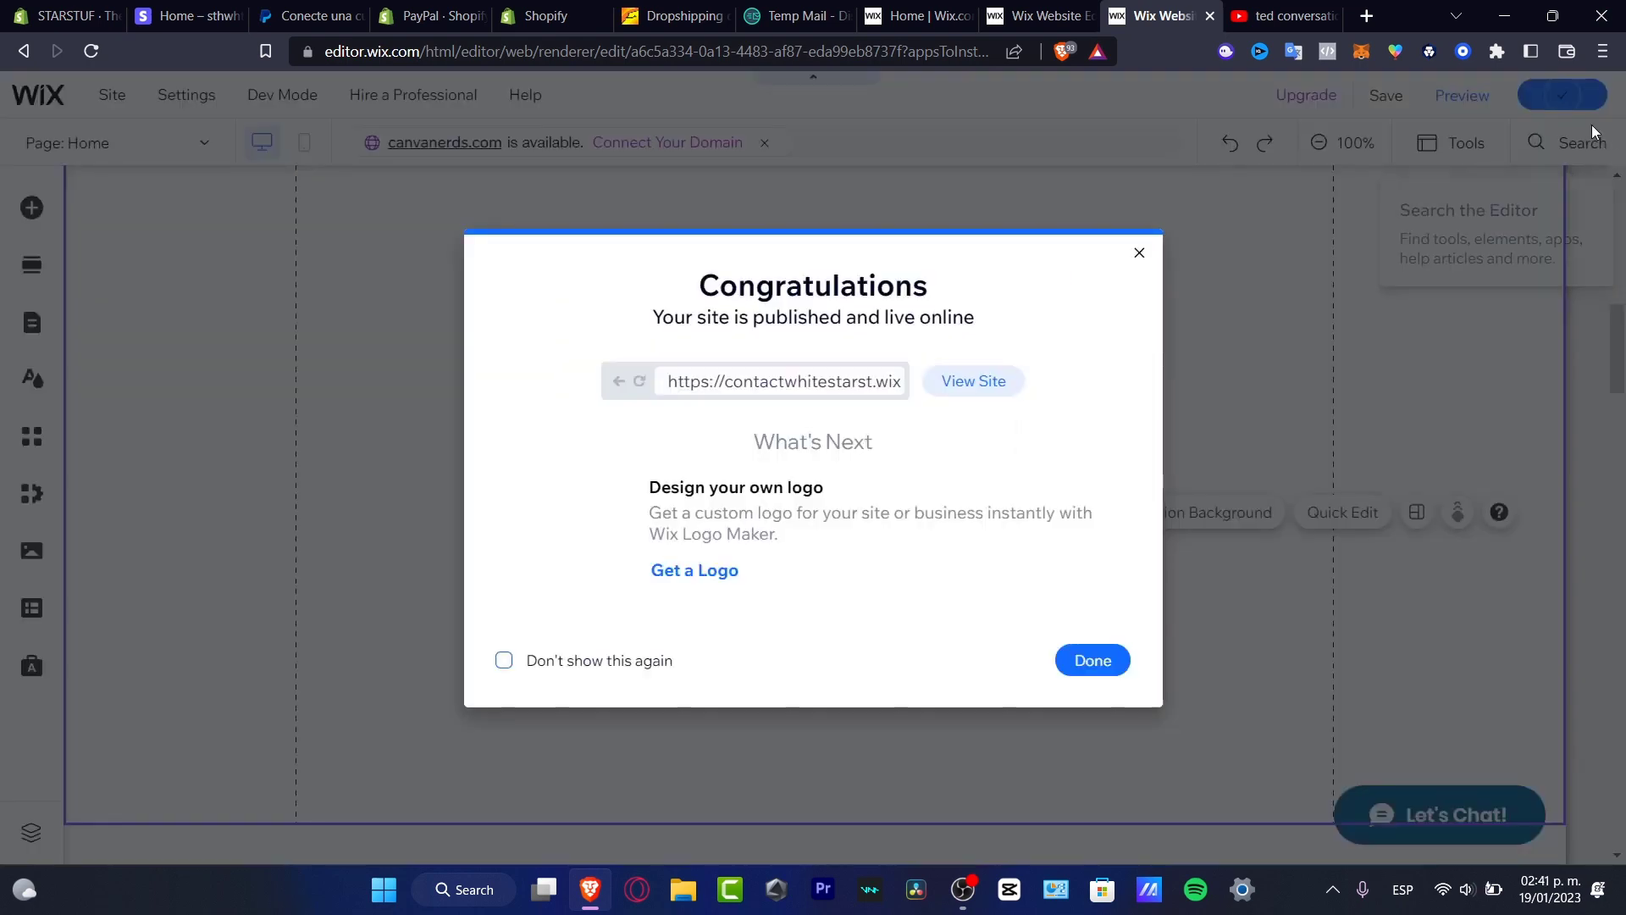
click(997, 384)
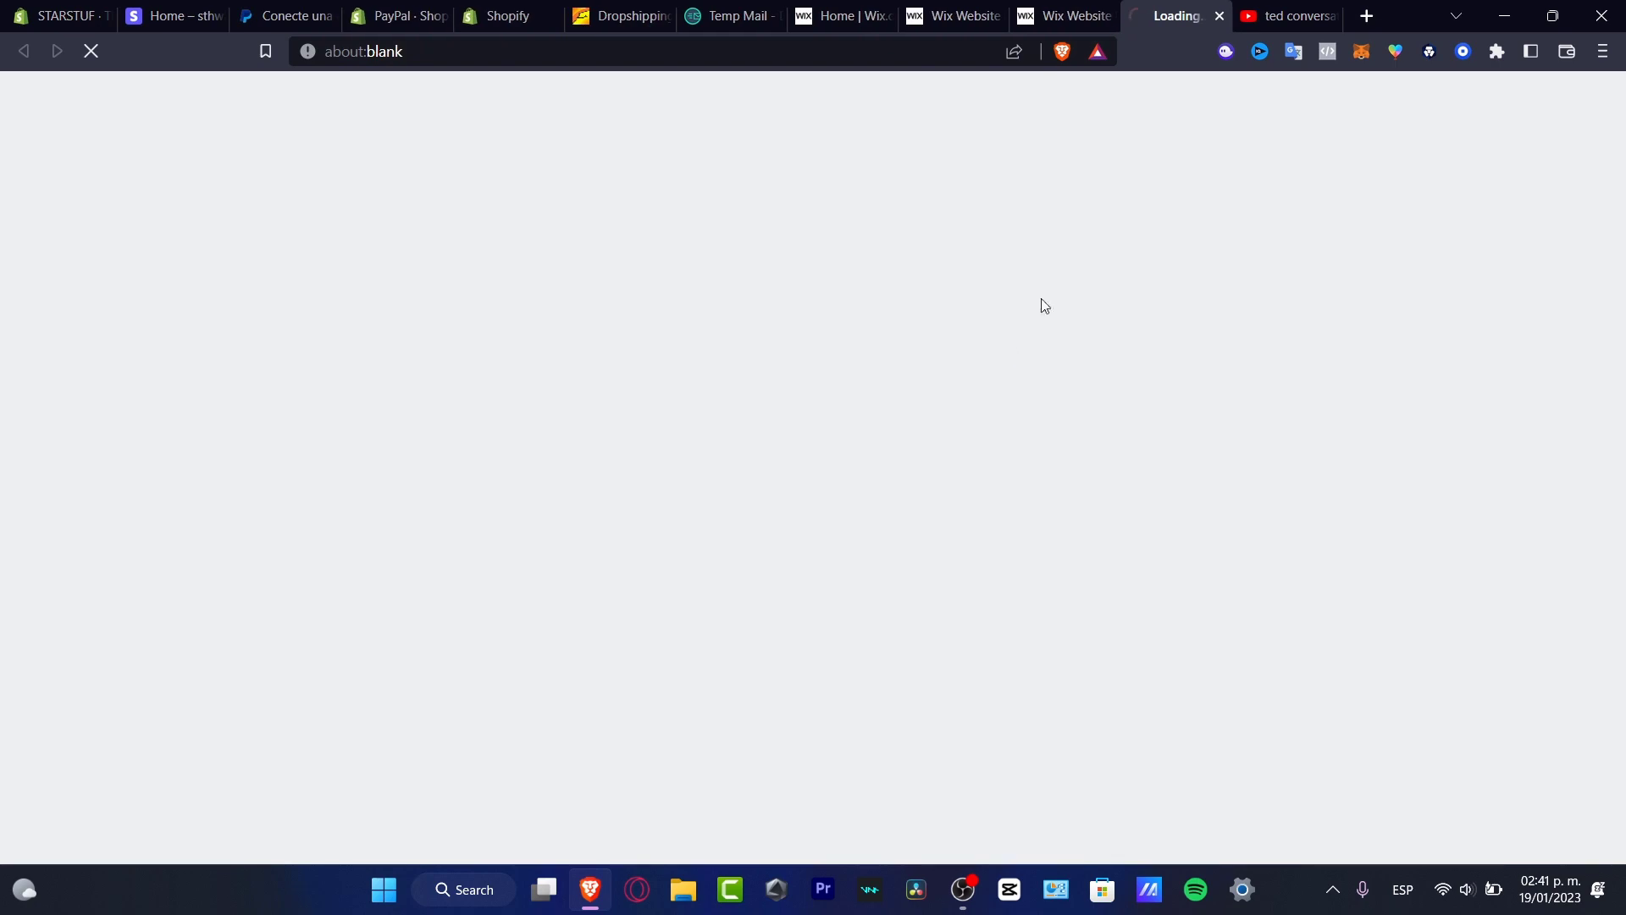
Scroll through the live canvageeks homepage, then go back to the Wix Editor.
scroll(1212, 489, down, 5)
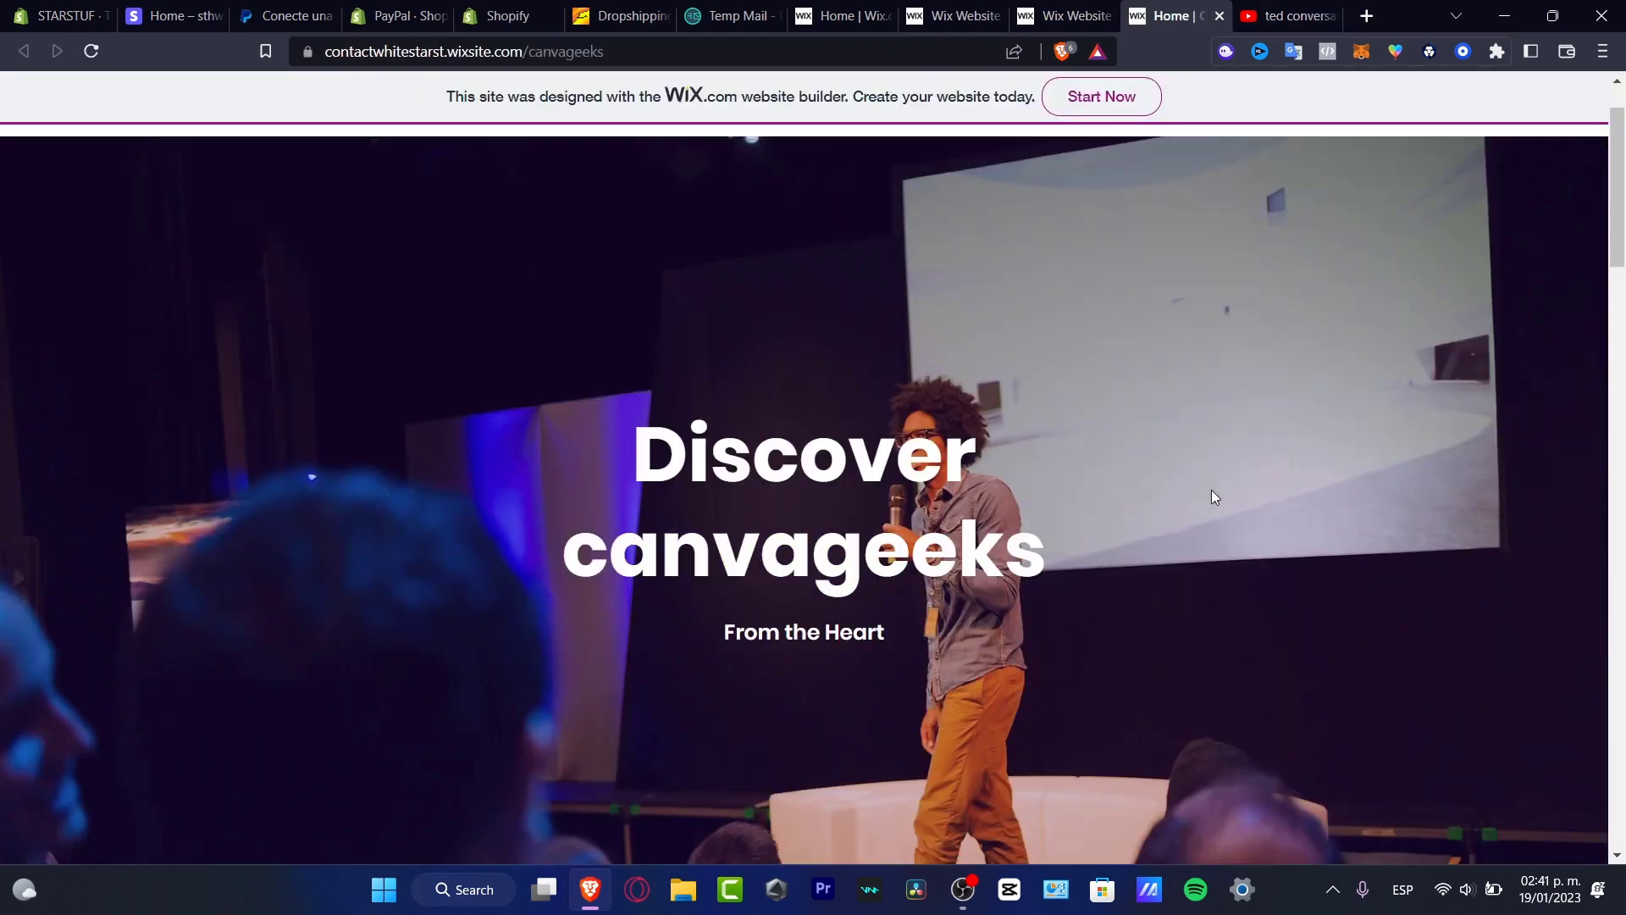
scroll(1213, 493, down, 3)
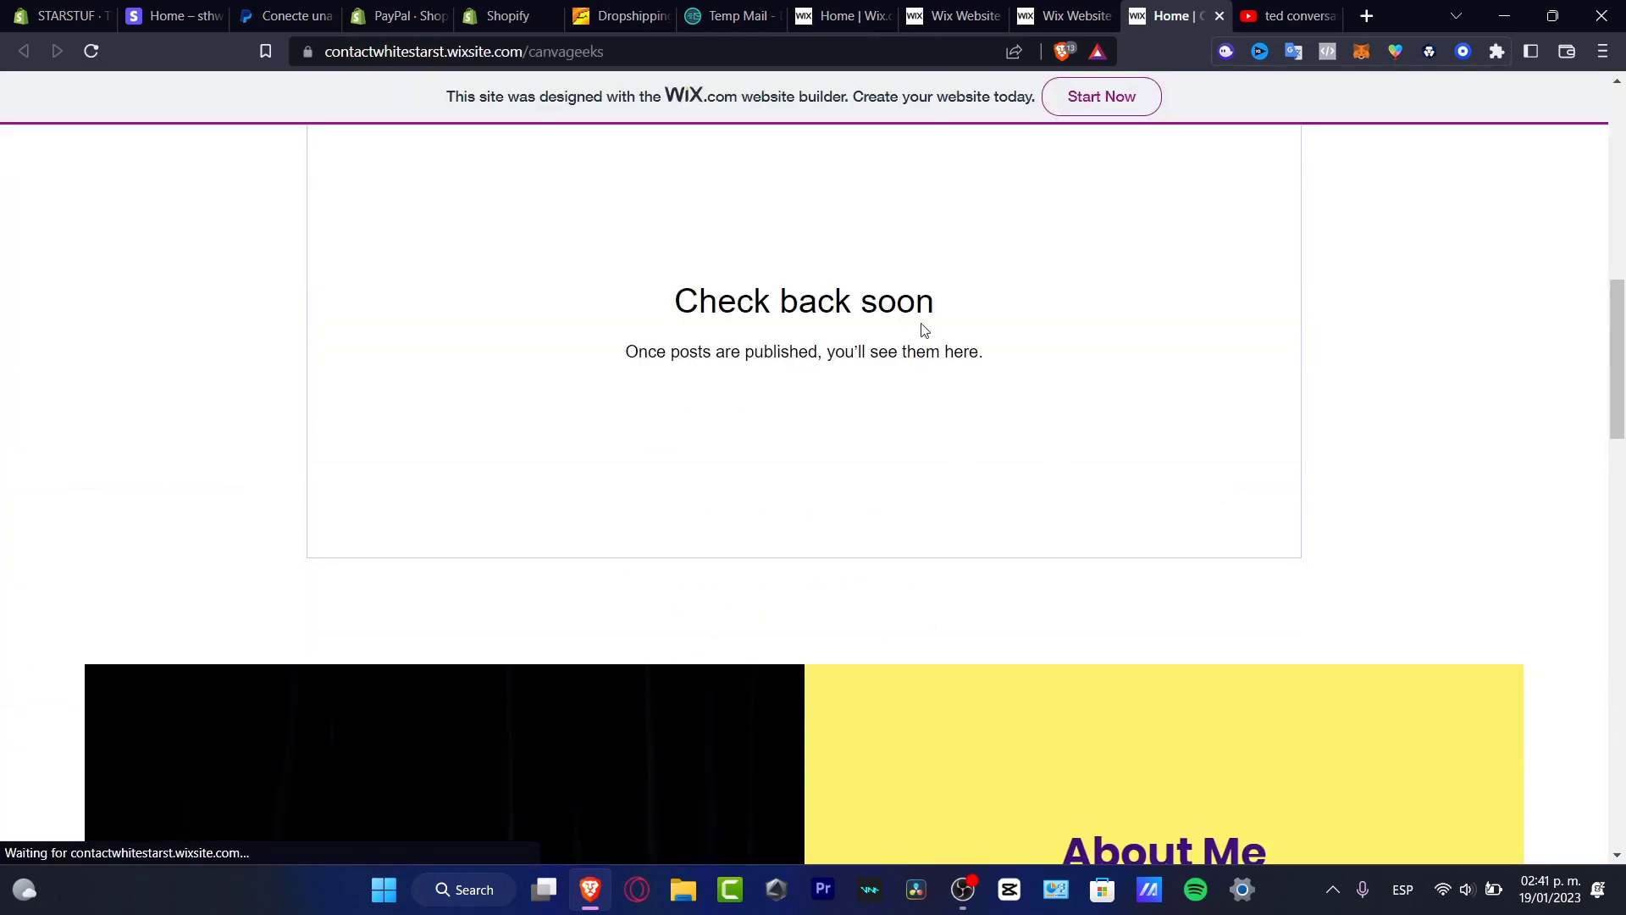
scroll(1275, 430, up, 3)
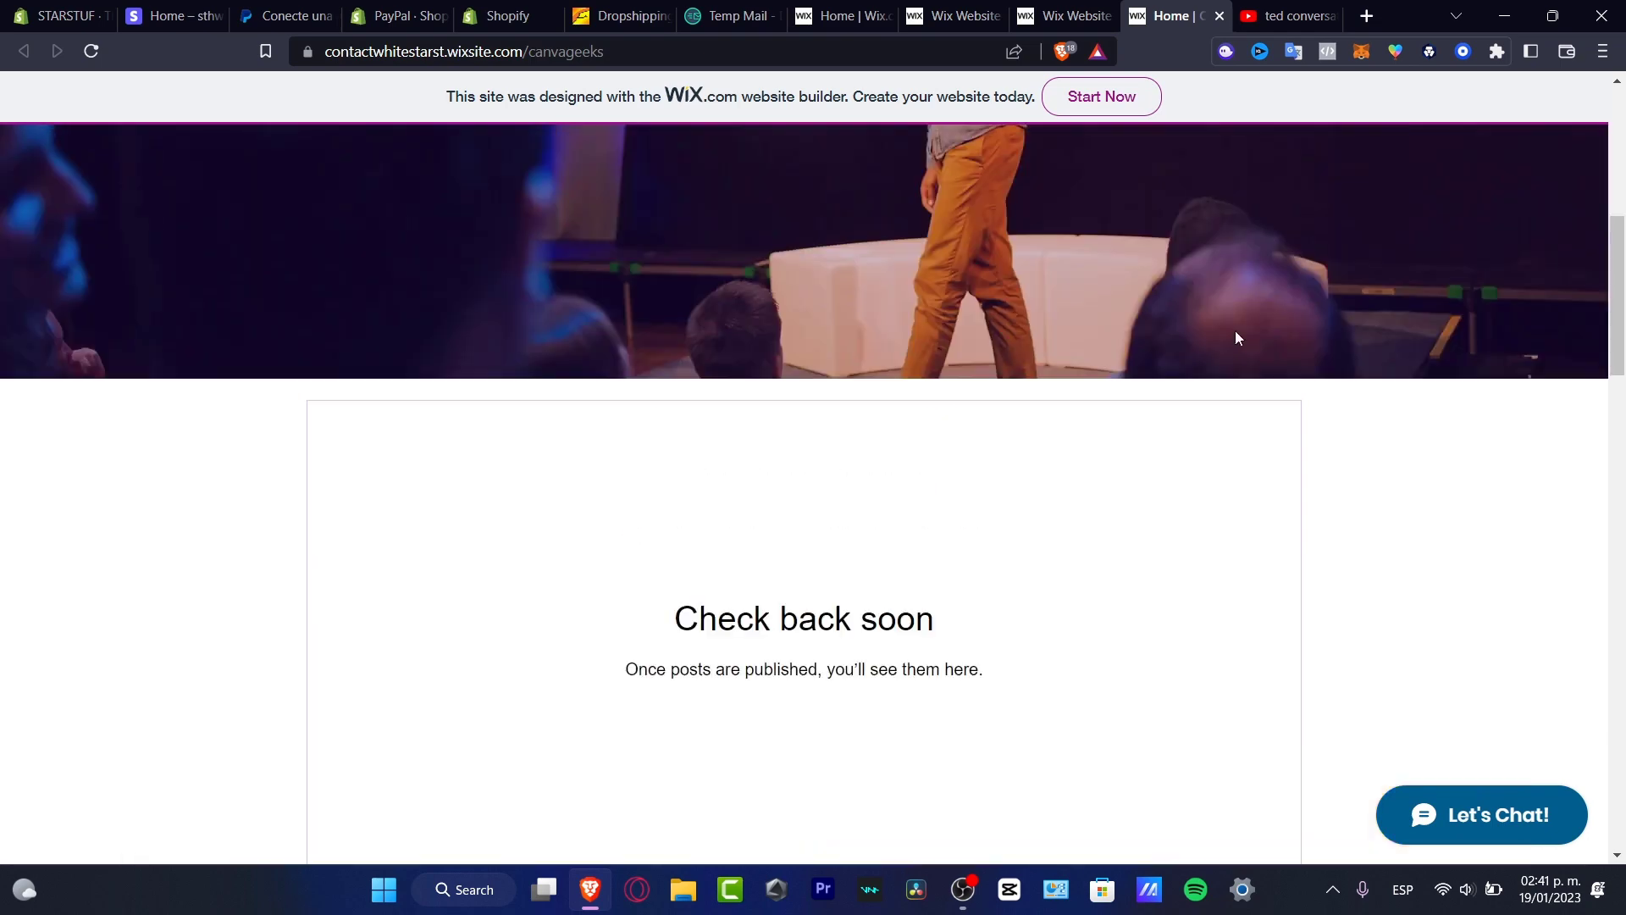
click(1059, 15)
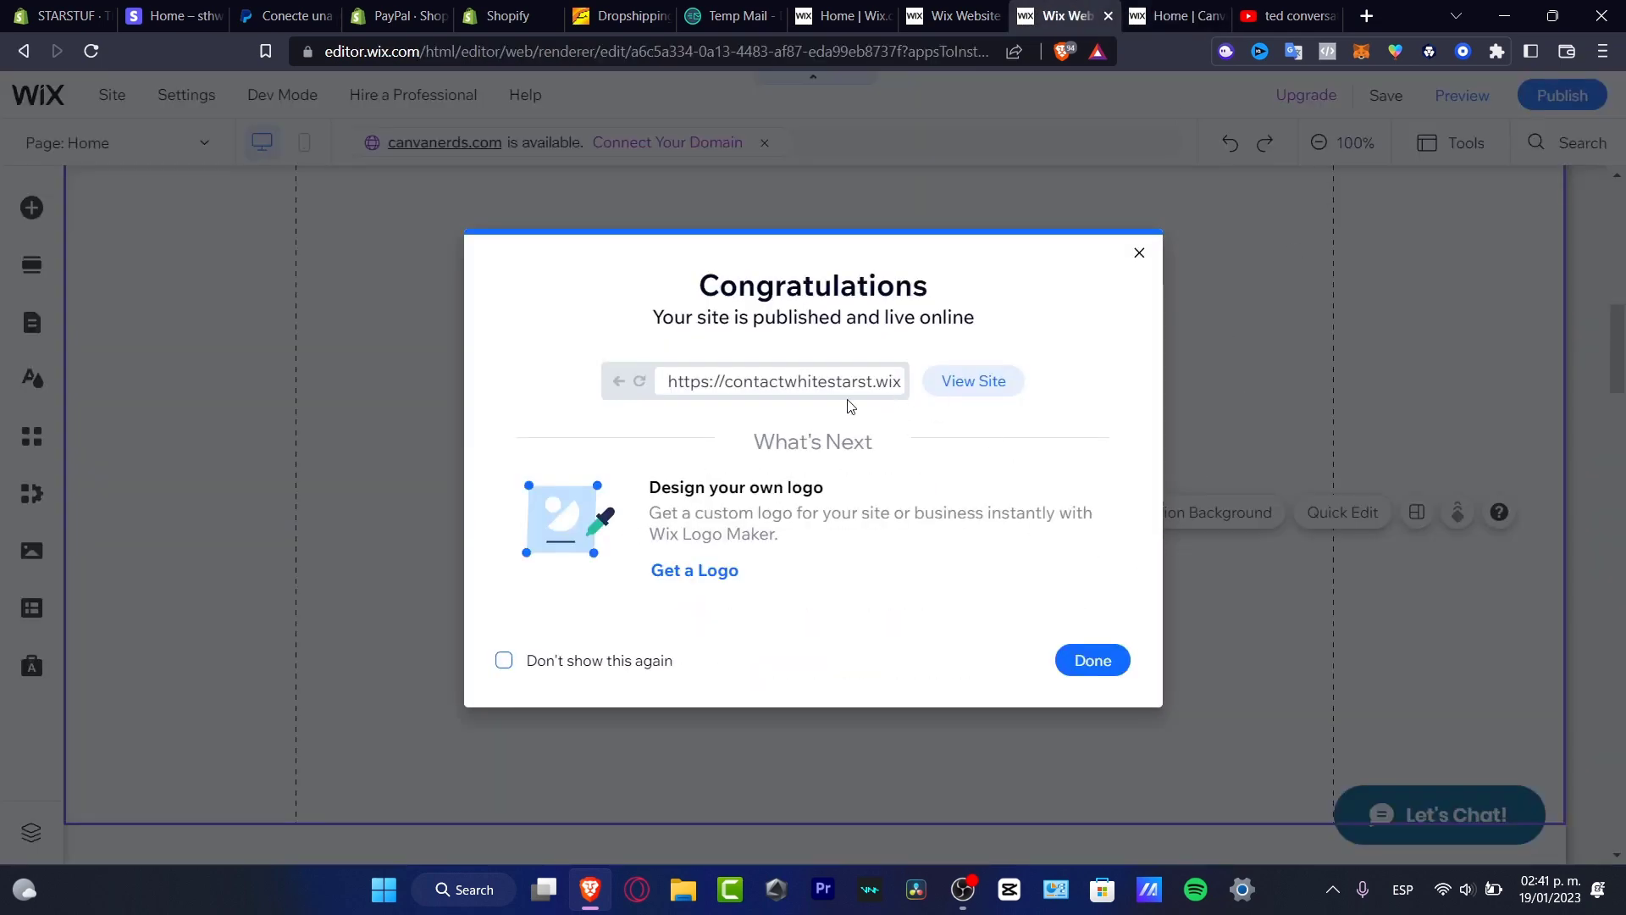
Close the Congratulations publish dialog and switch to the YouTube tab showing the share link.
click(1097, 660)
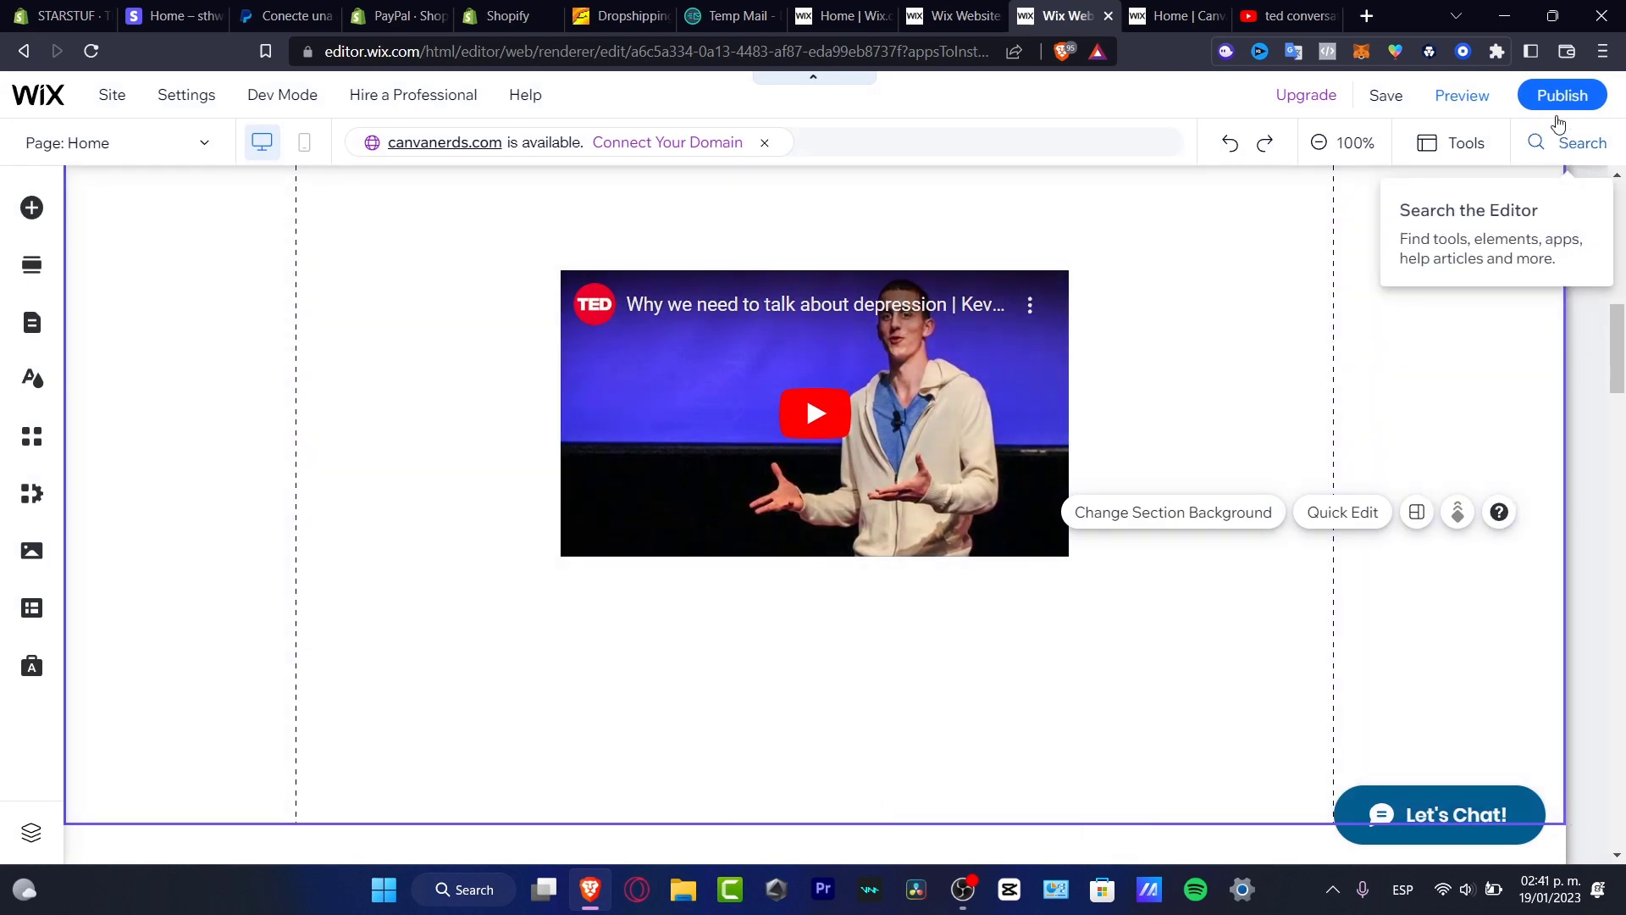
mouse_move(1563, 101)
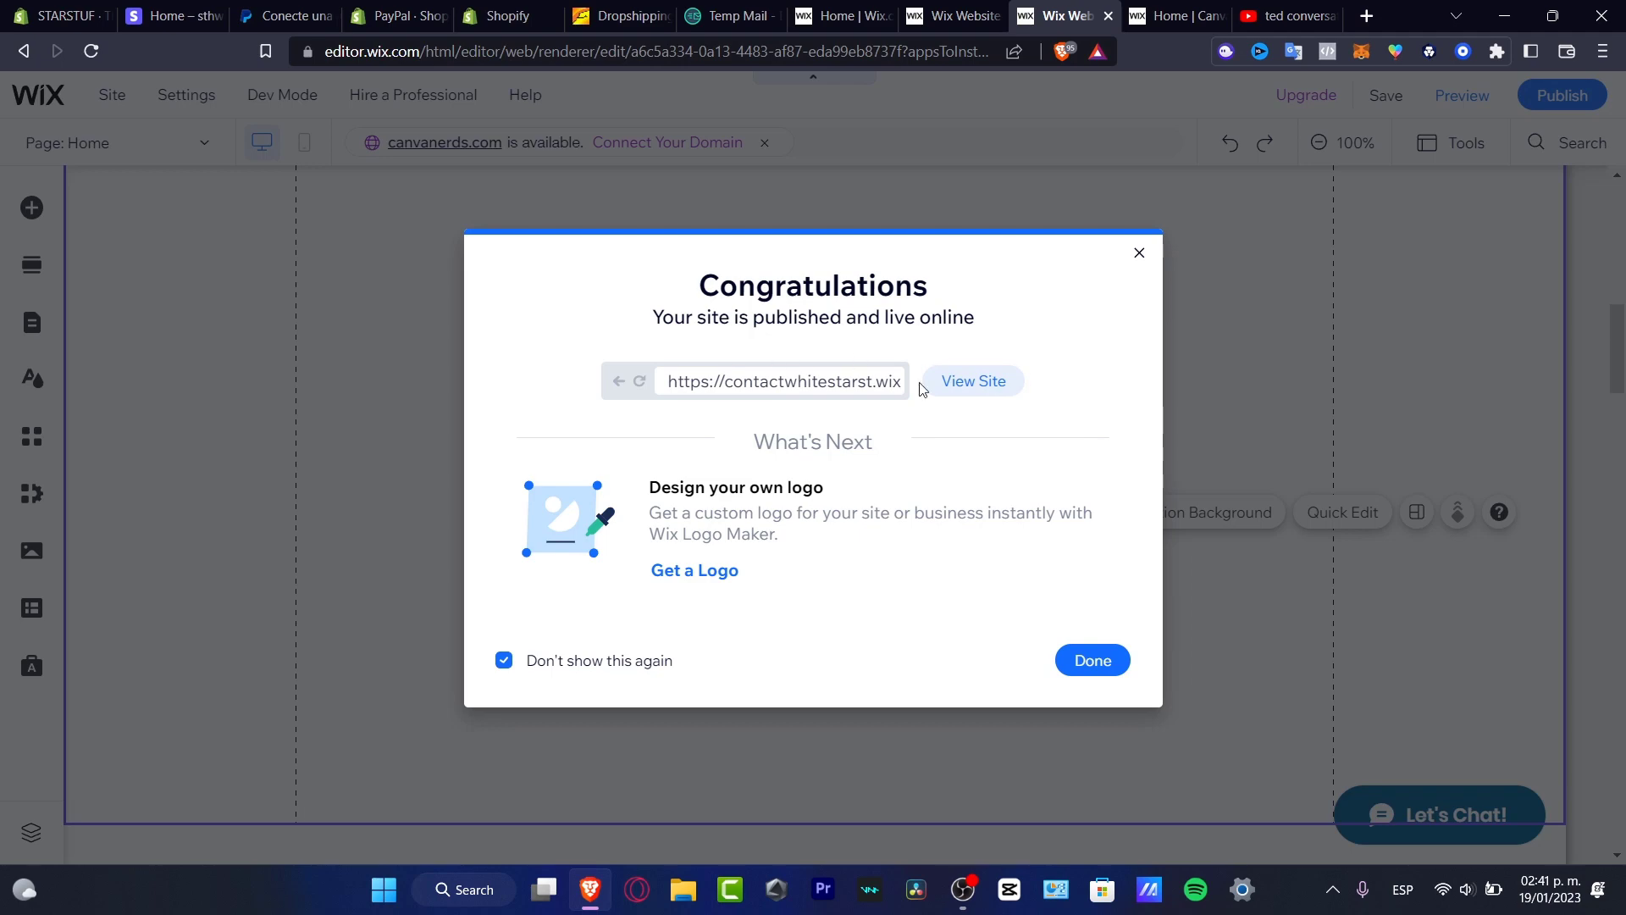
click(1092, 660)
click(1288, 16)
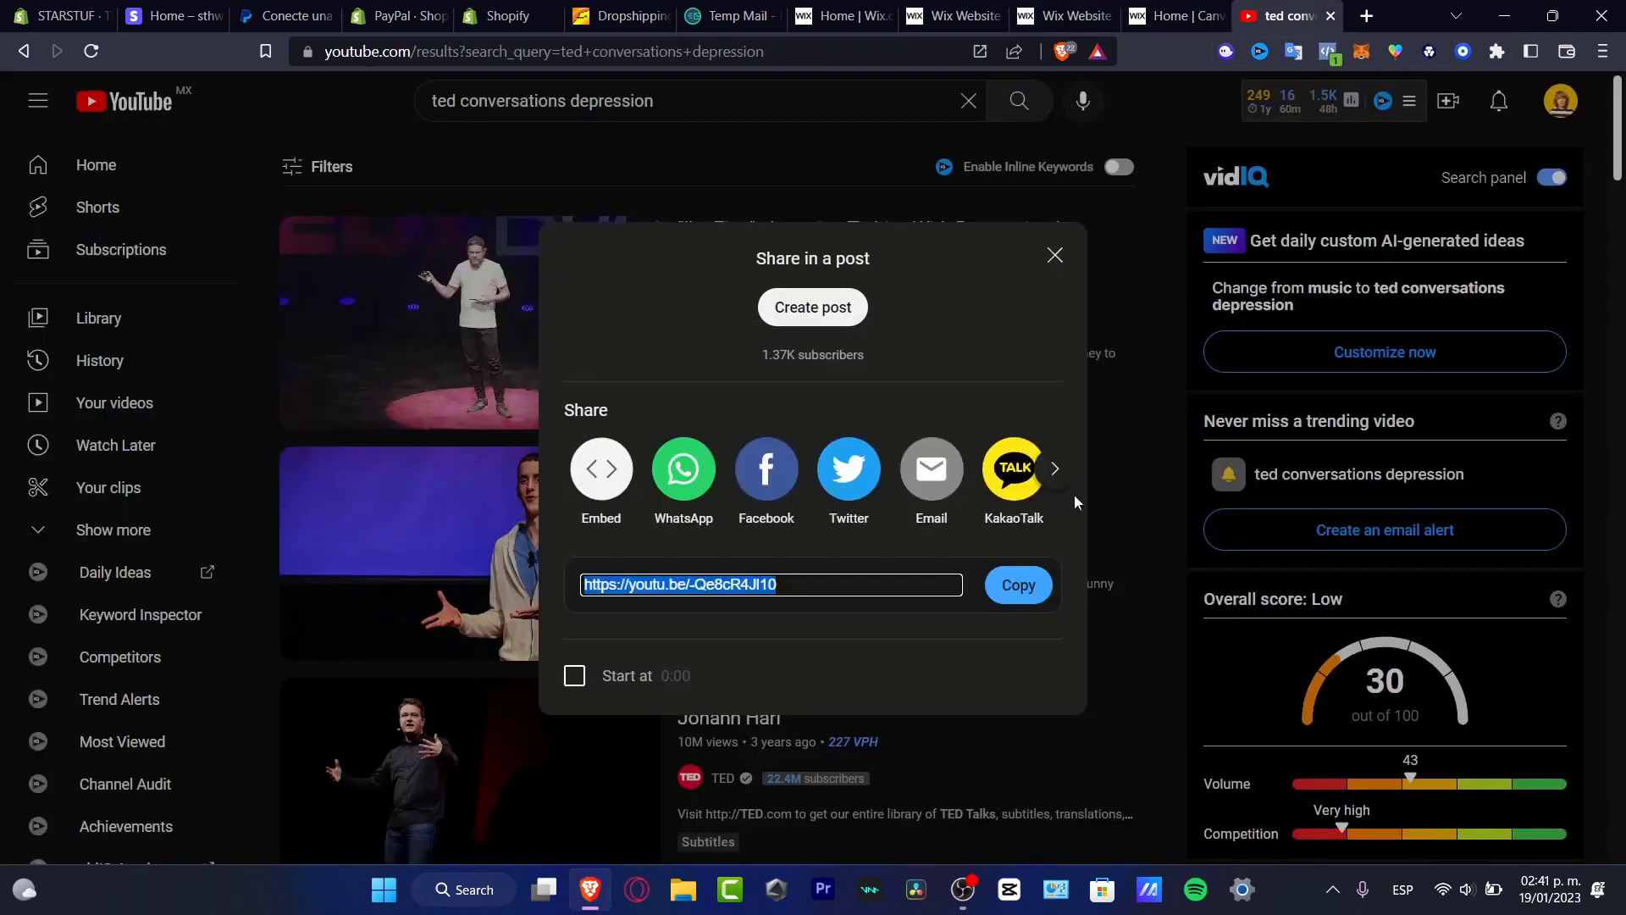
Scroll the live canvageeks site to the embedded TED depression talk beside the Subscribe banner.
click(1177, 16)
scroll(1410, 437, down, 5)
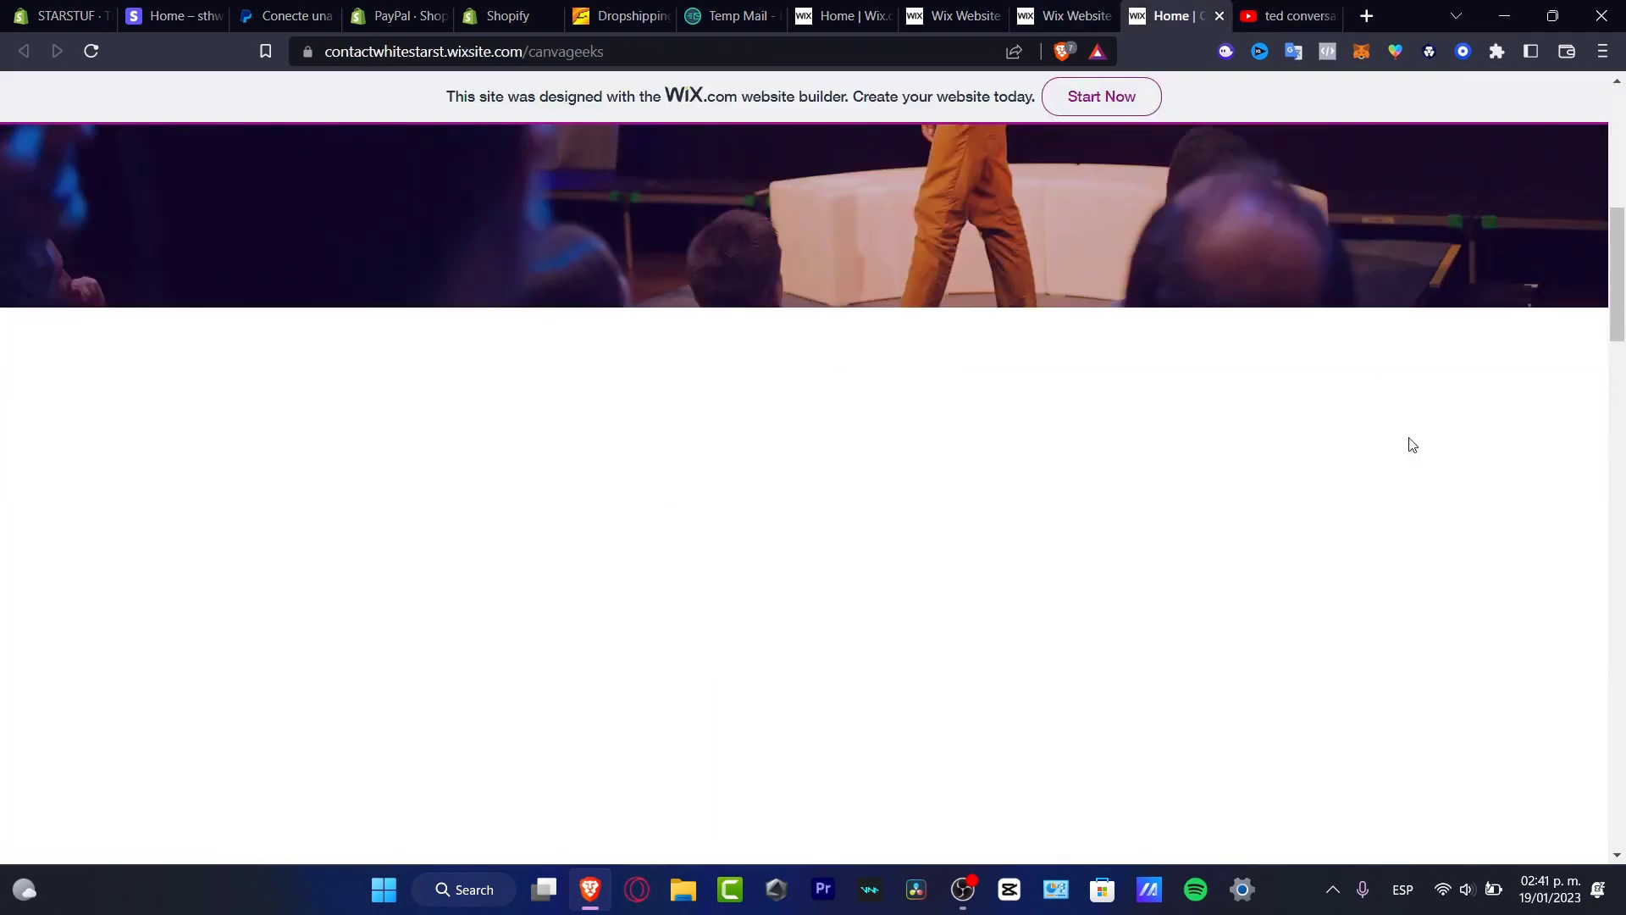
scroll(1412, 444, down, 10)
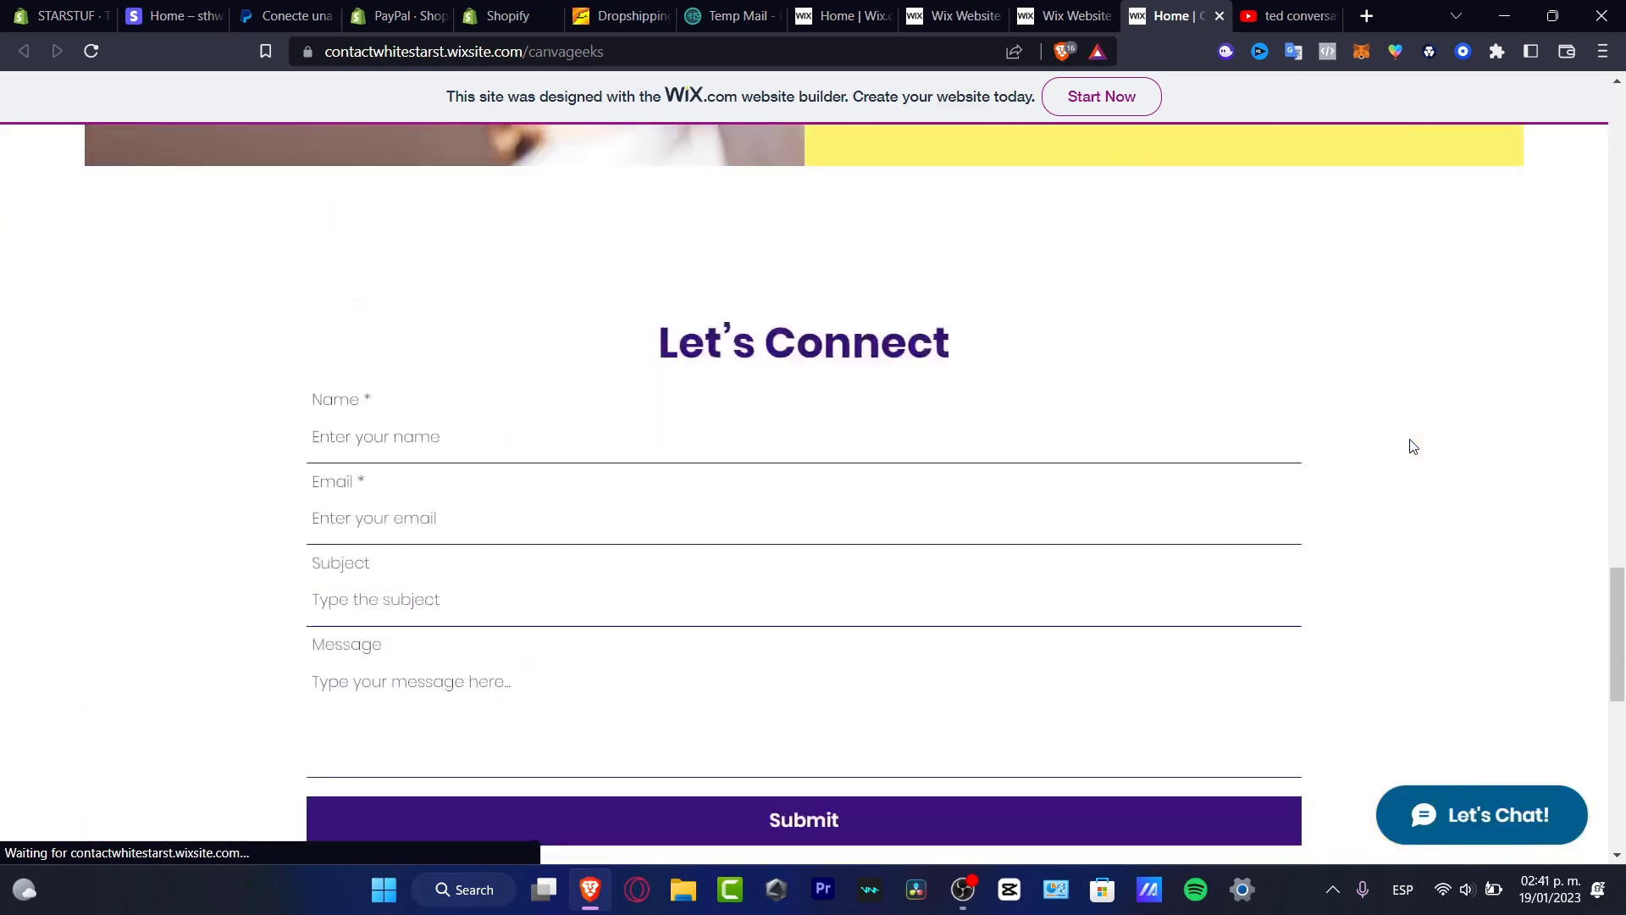
scroll(1410, 438, up, 10)
scroll(1410, 439, down, 4)
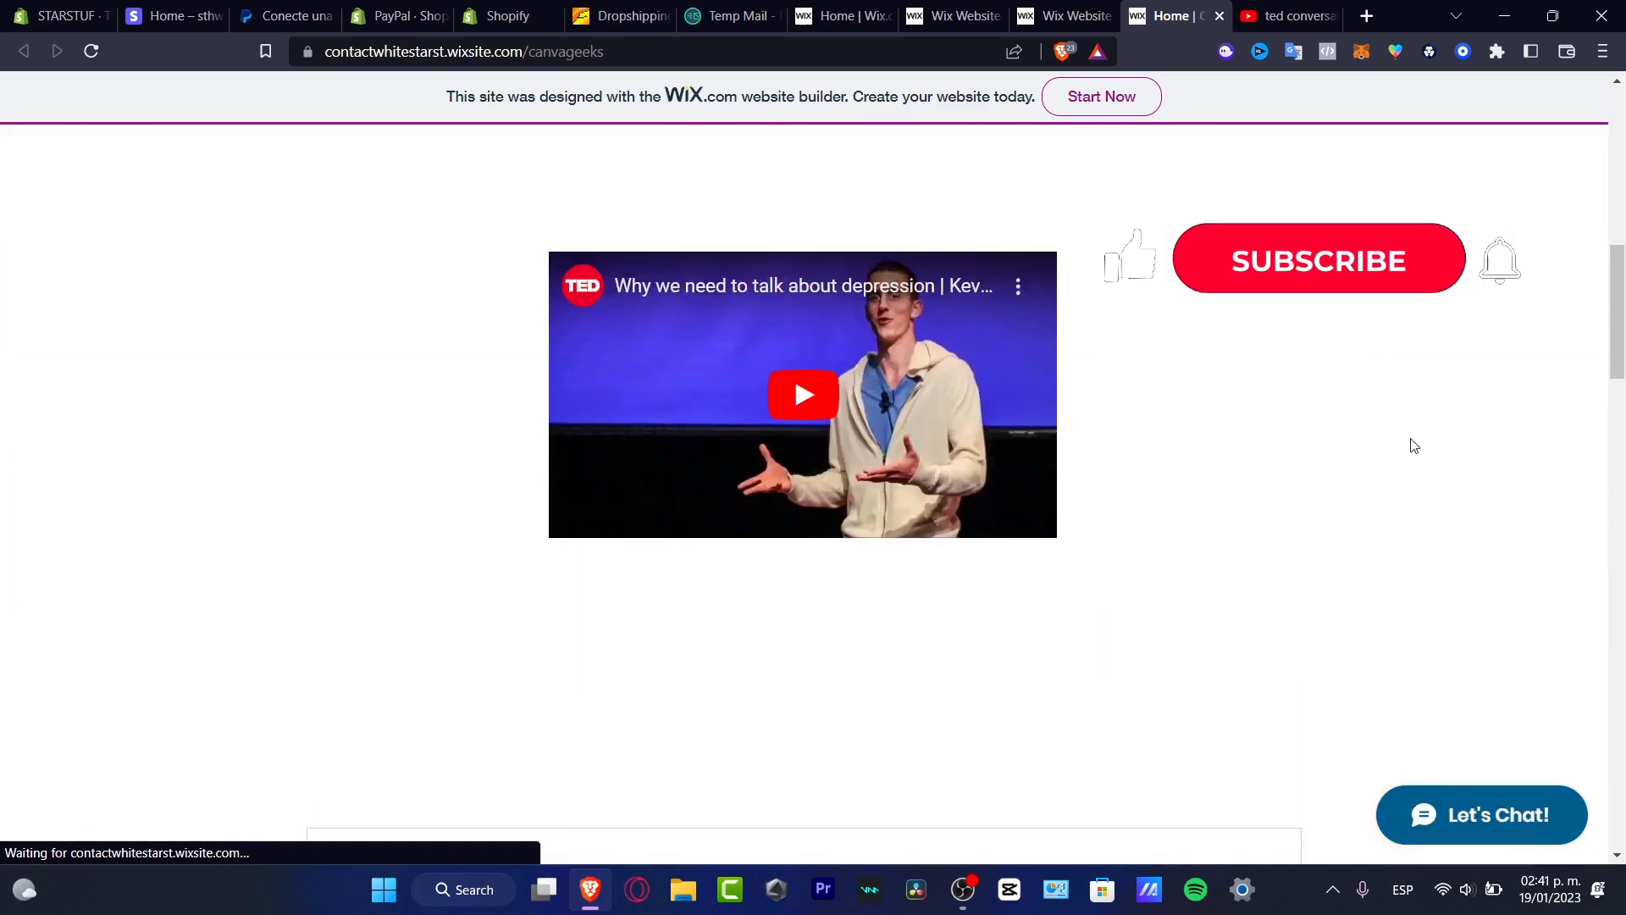